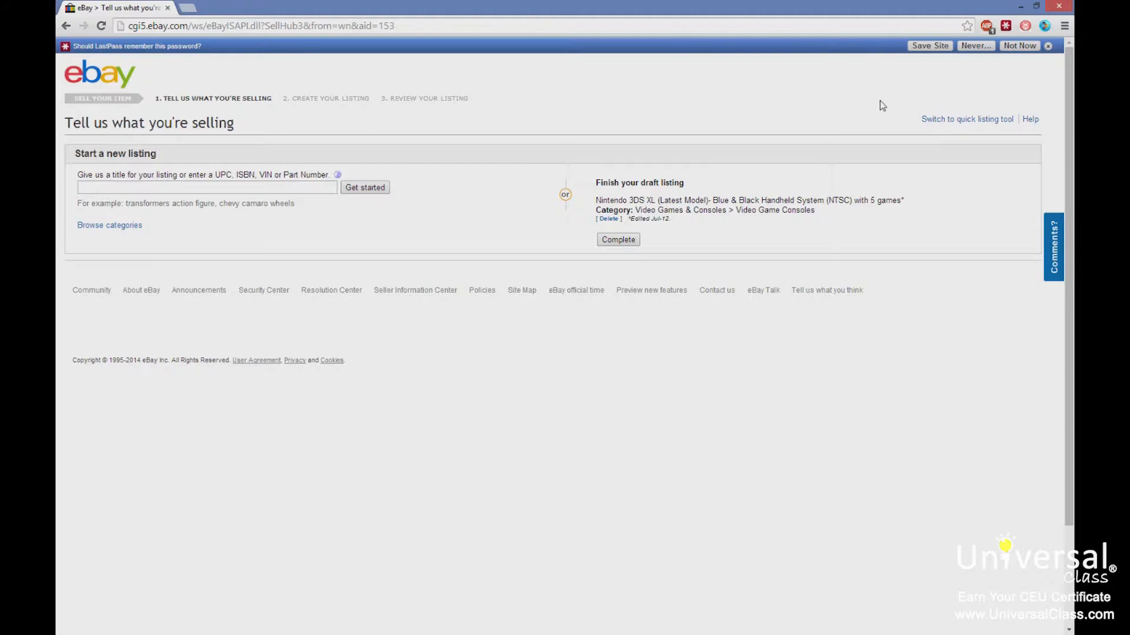
Start a new listing titled "Nintendo Wii U".
click(143, 185)
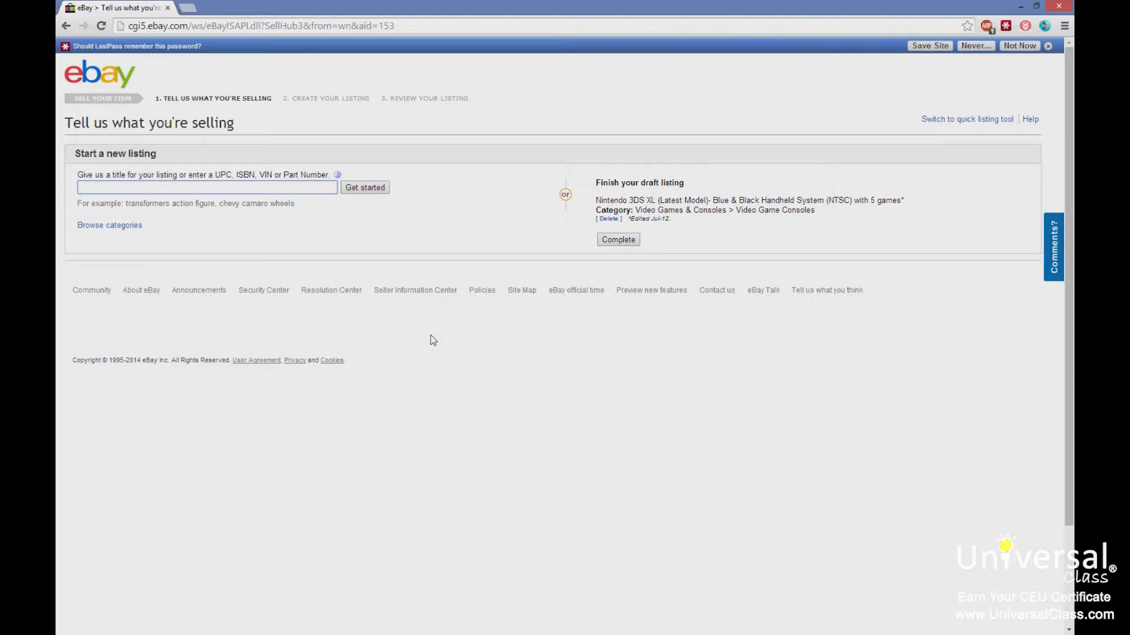
text(Ninte)
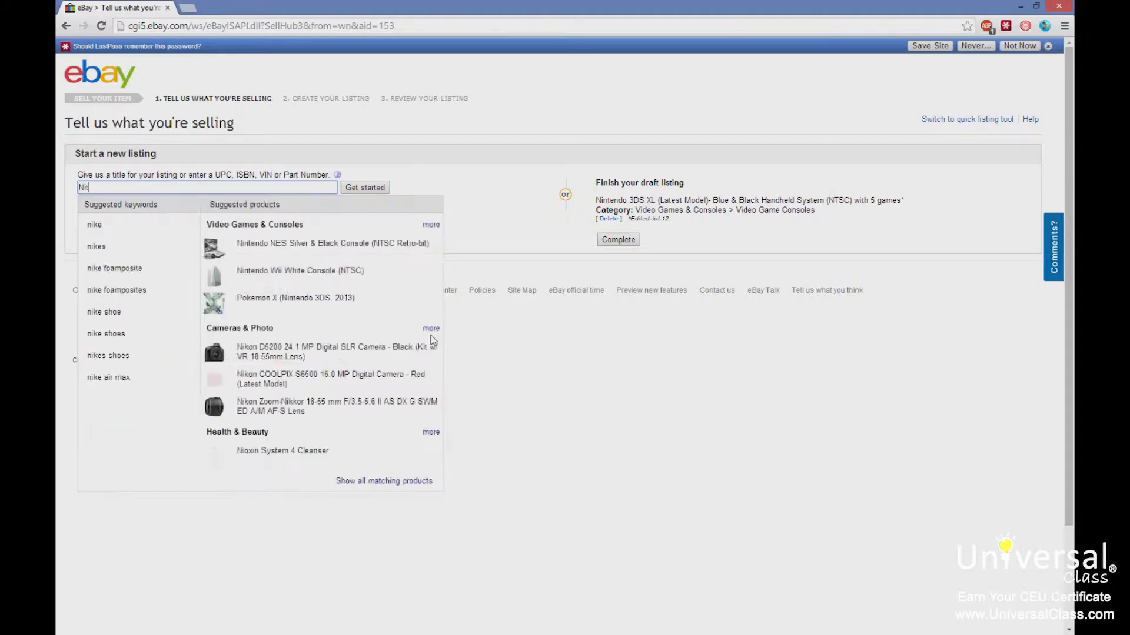
text(ndo Wii U)
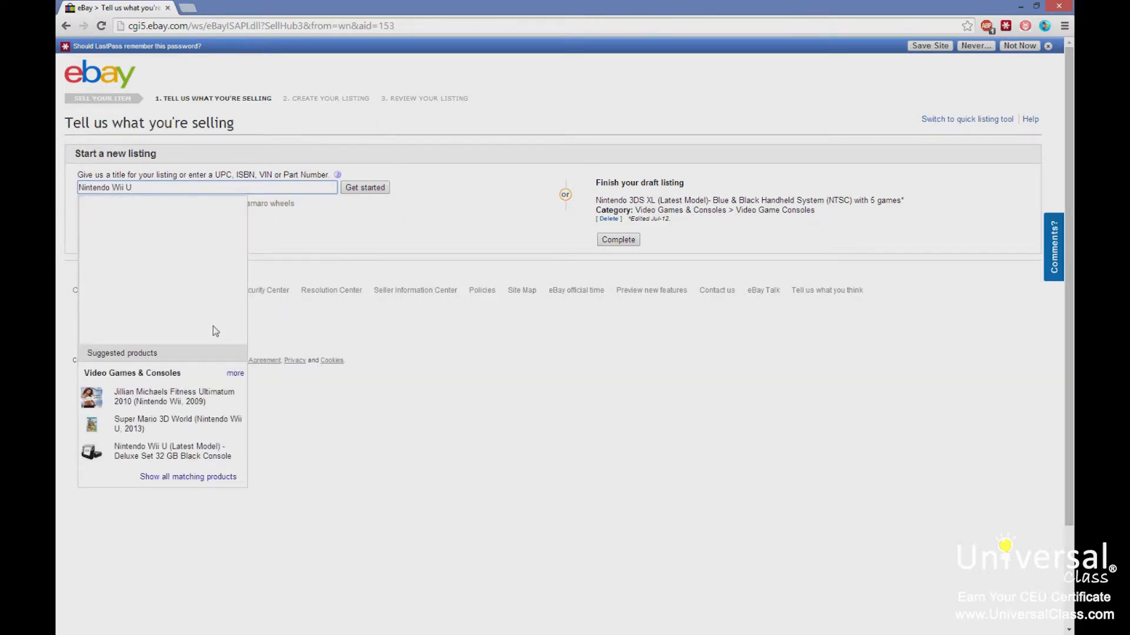
click(377, 189)
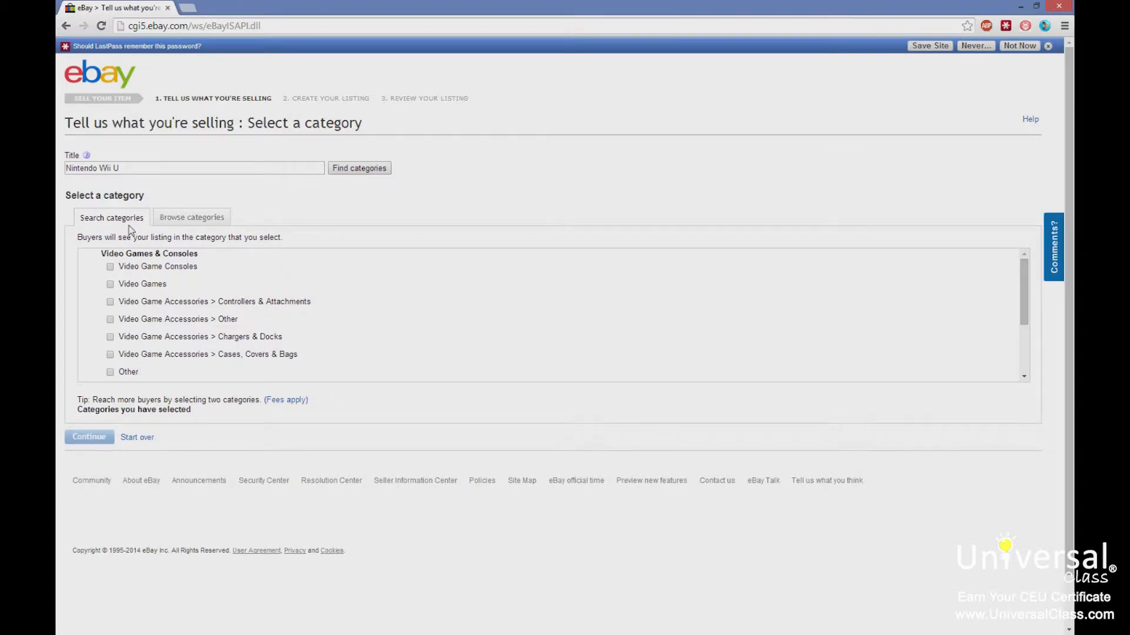
Choose the Video Game Consoles category and sell the Nintendo Wii U (Latest Model) - Deluxe Set 32 GB Black Console from the catalog.
click(110, 267)
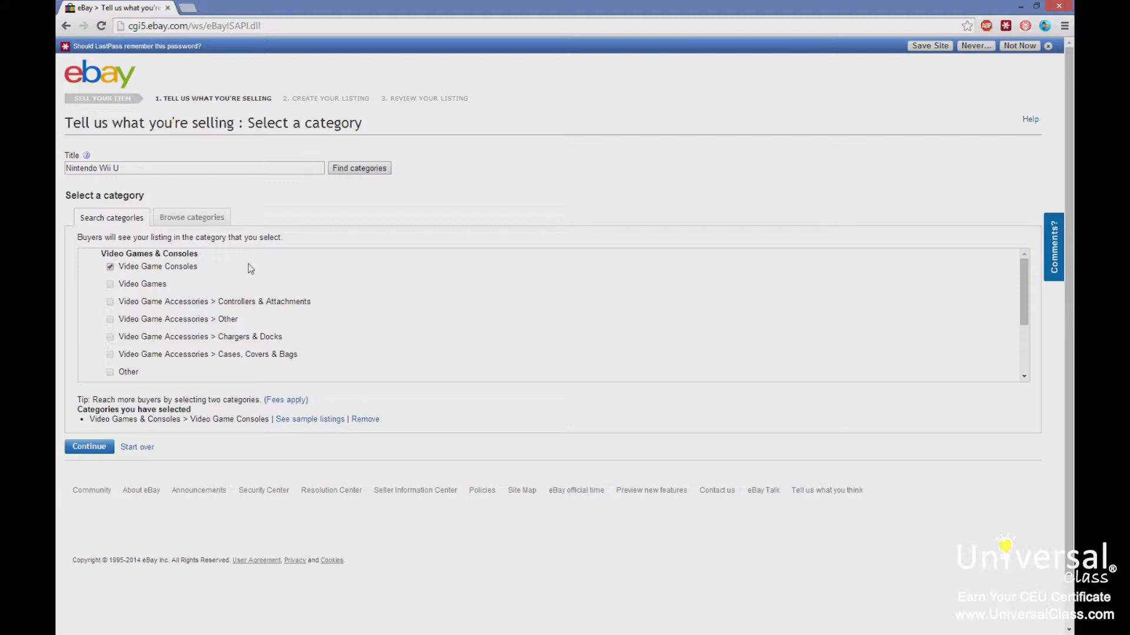
click(82, 451)
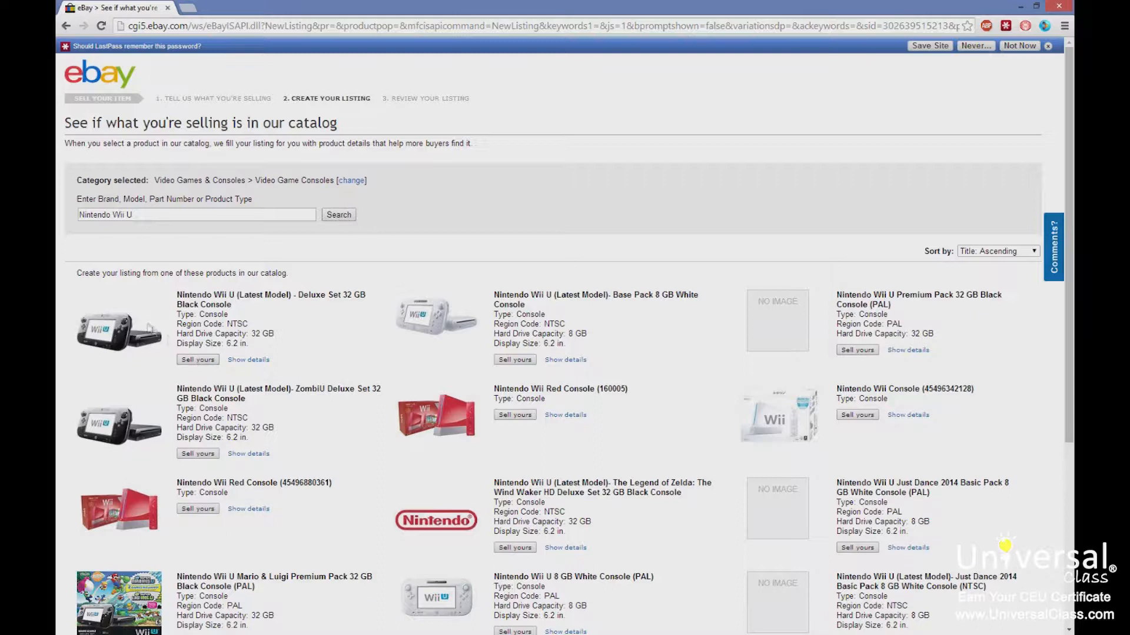
click(198, 360)
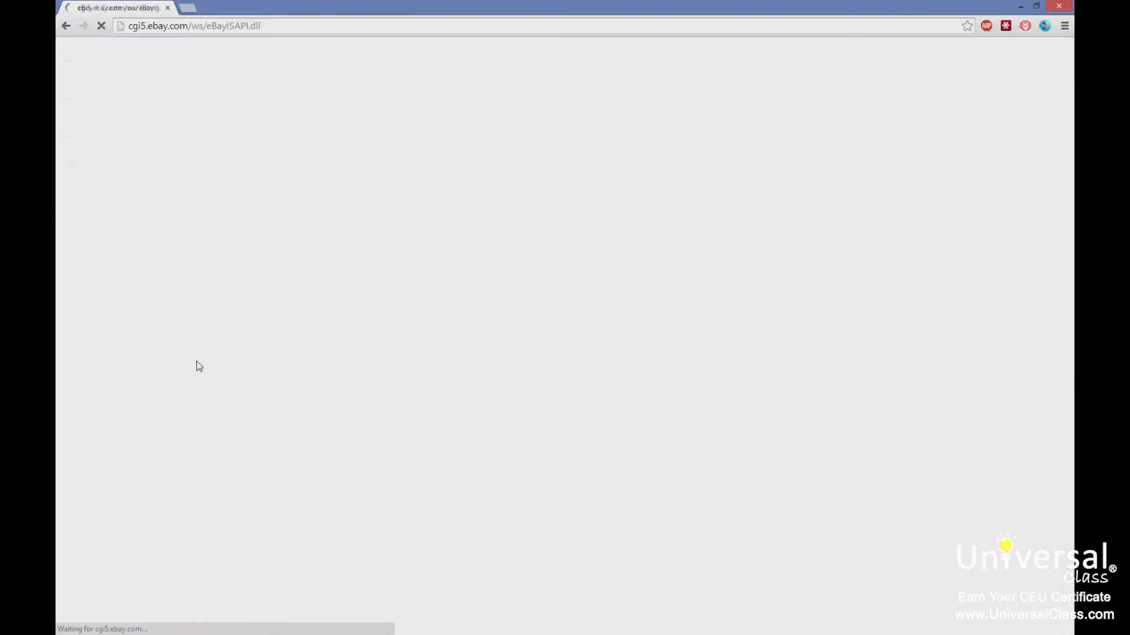
Review the Create your listing form and the Add or remove options dialog without keeping any changes.
scroll(285, 450, down, 3)
scroll(284, 451, down, 6)
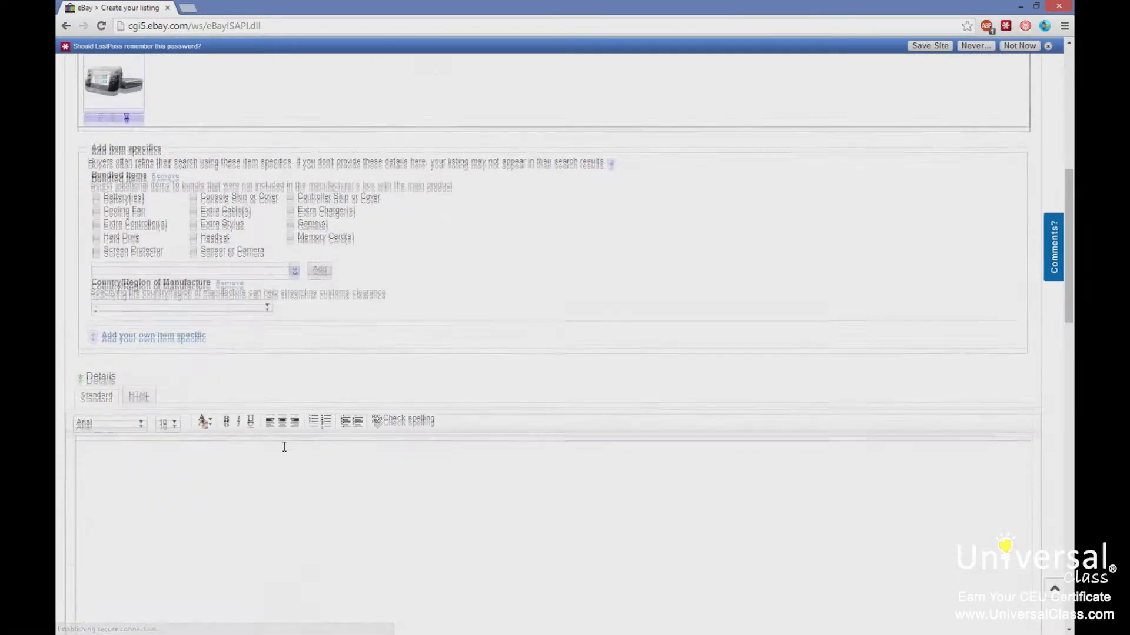
scroll(284, 449, down, 3)
scroll(284, 450, up, 7)
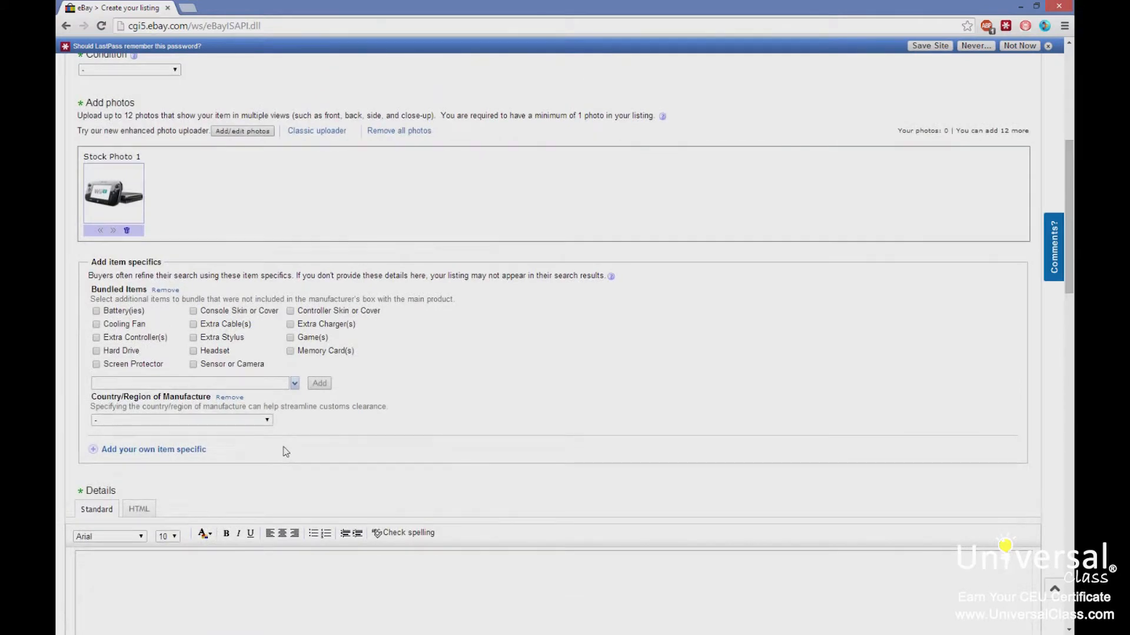
scroll(285, 450, up, 6)
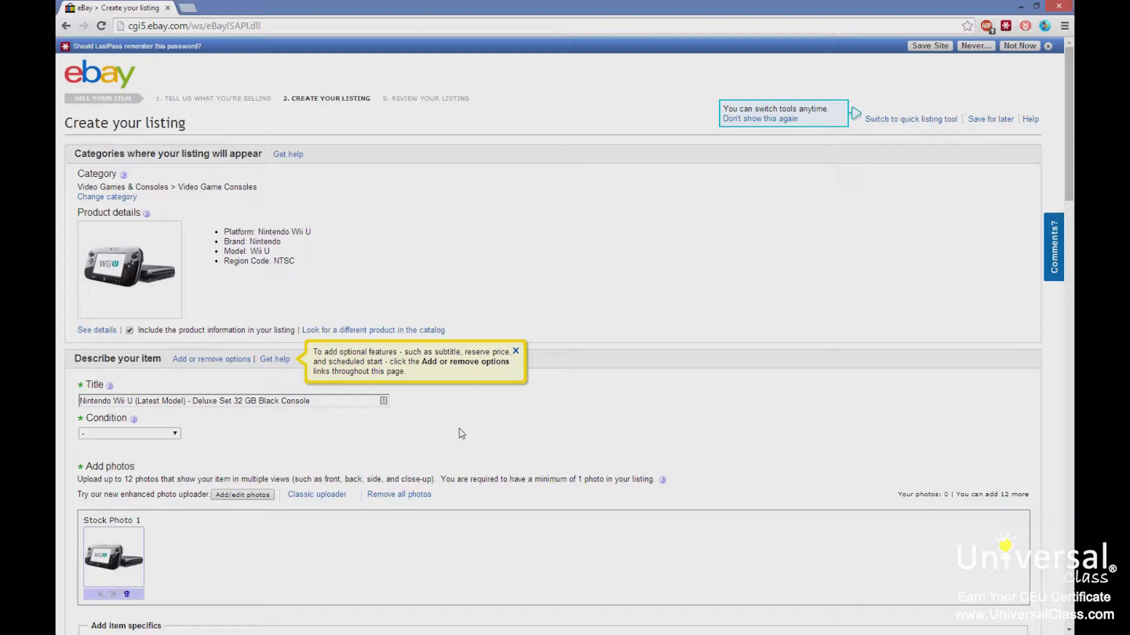
click(238, 362)
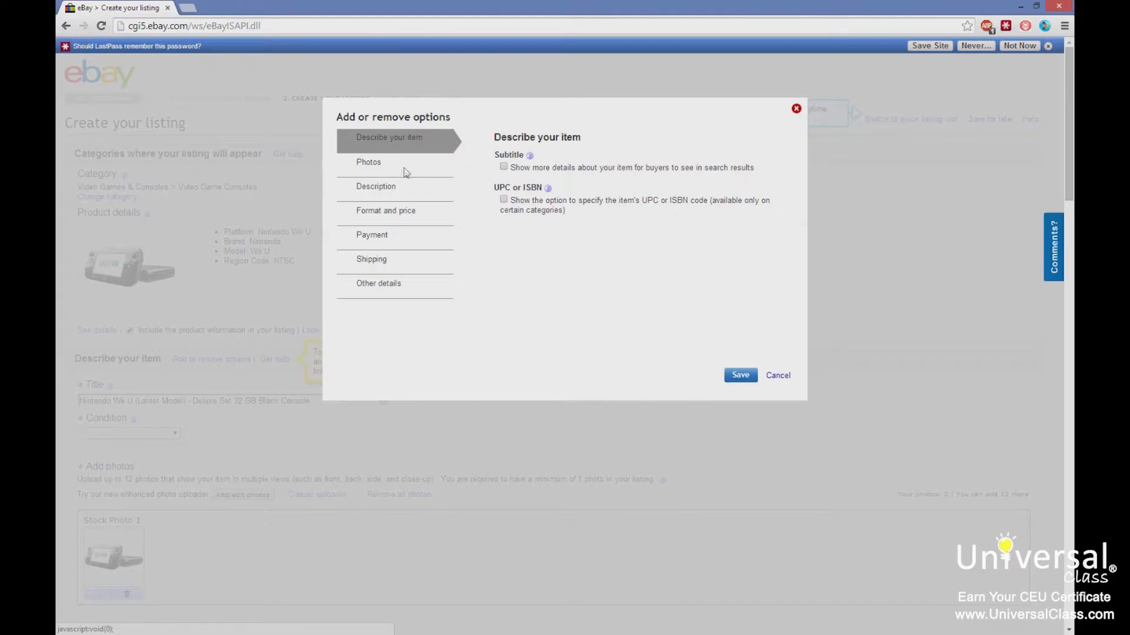
click(504, 167)
click(504, 167)
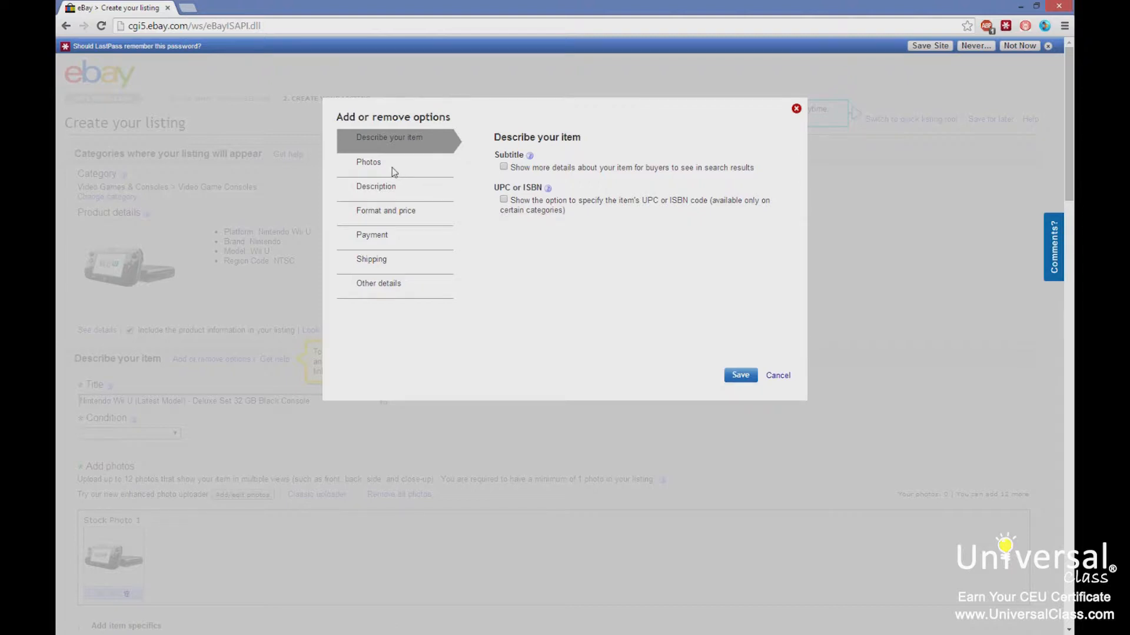
click(367, 166)
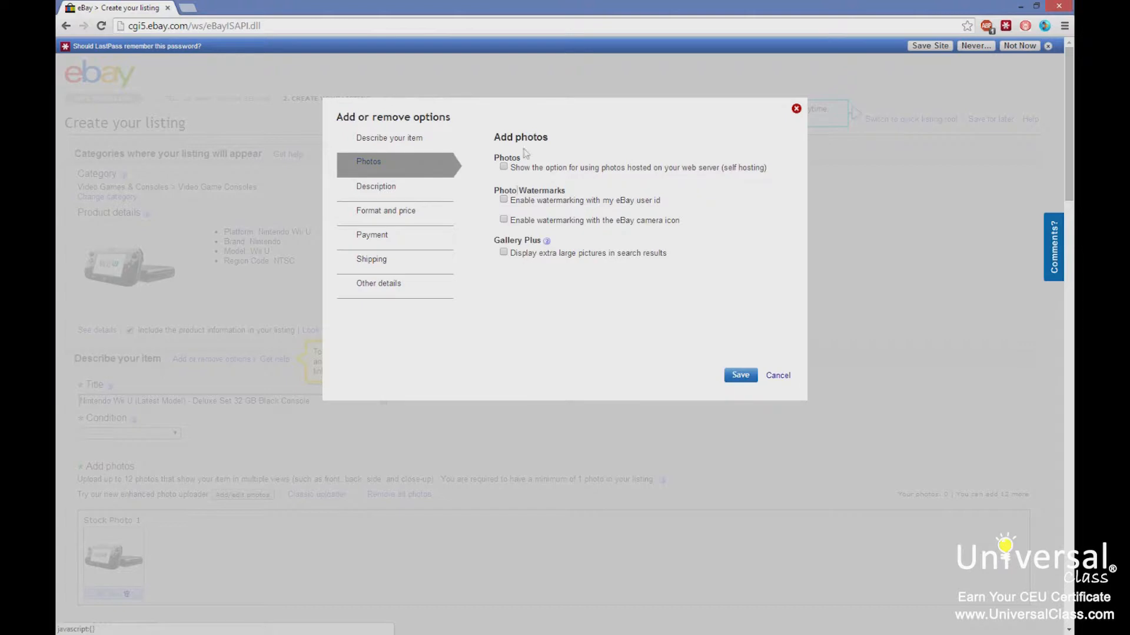
click(398, 215)
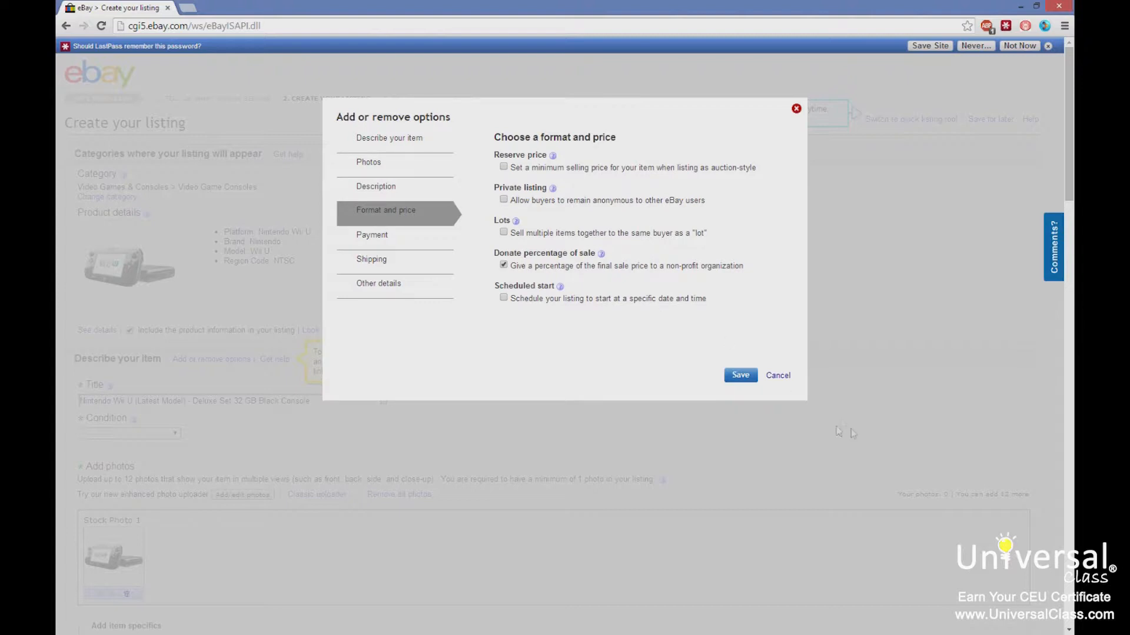
click(777, 377)
Set the item condition to New.
scroll(179, 355, down, 2)
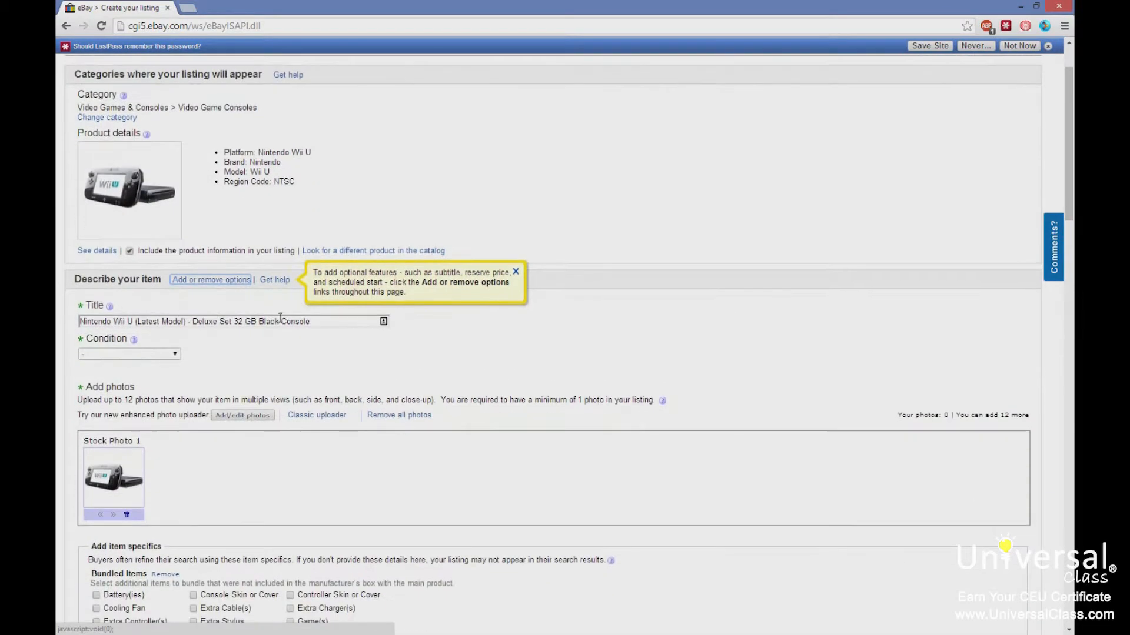
click(173, 355)
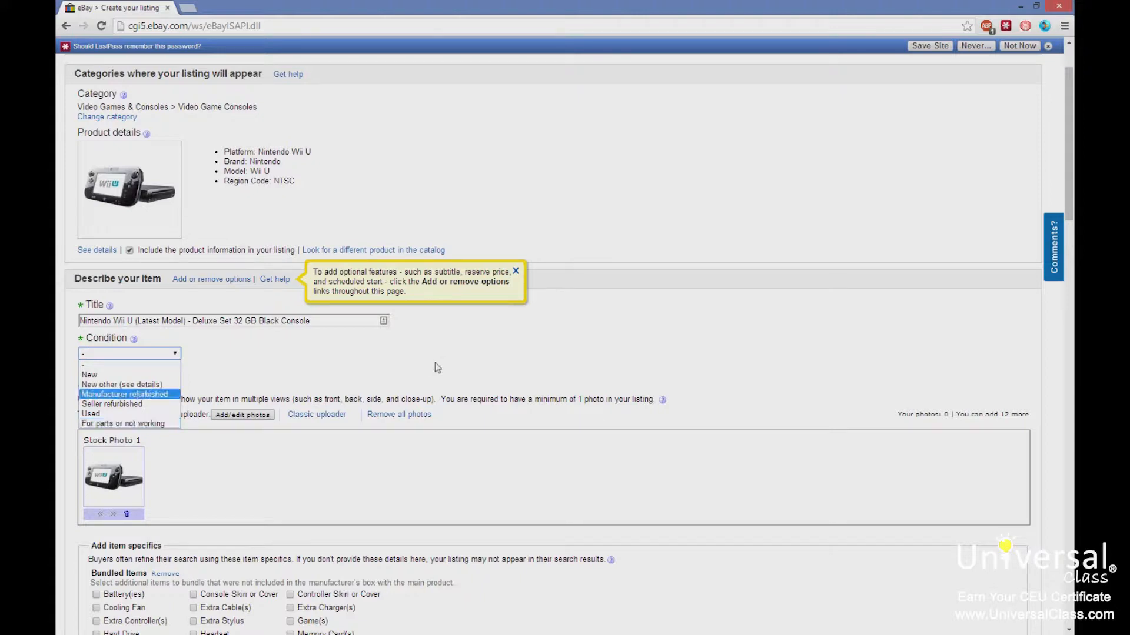
click(498, 360)
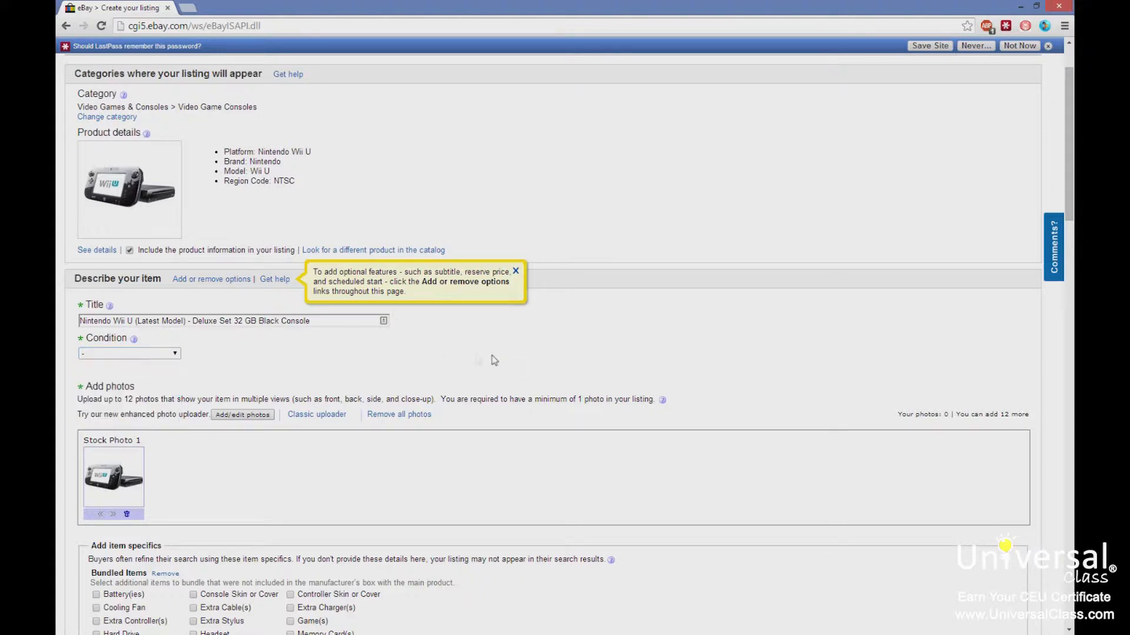
click(174, 354)
click(127, 375)
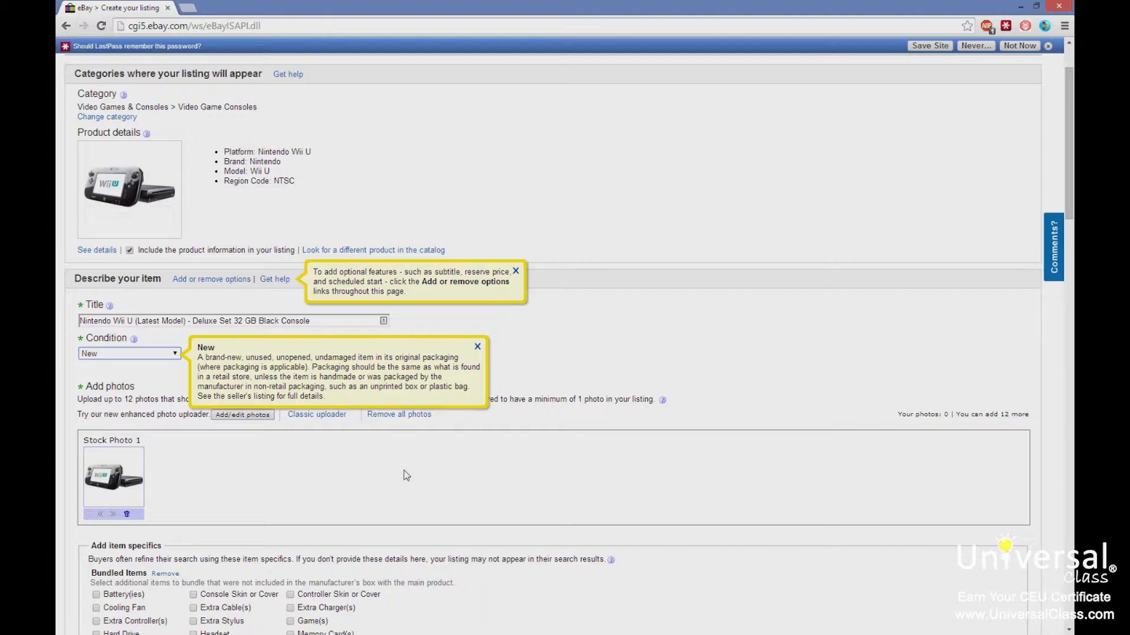
Try the Used and For parts or not working conditions, then set the condition back to New.
click(743, 396)
click(171, 353)
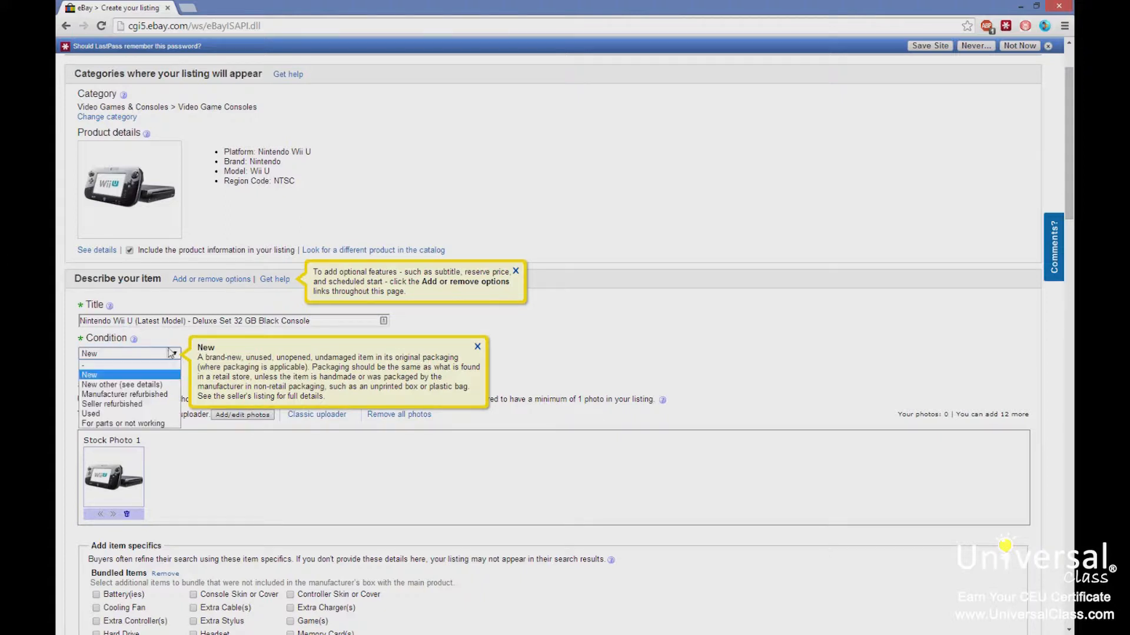
click(146, 414)
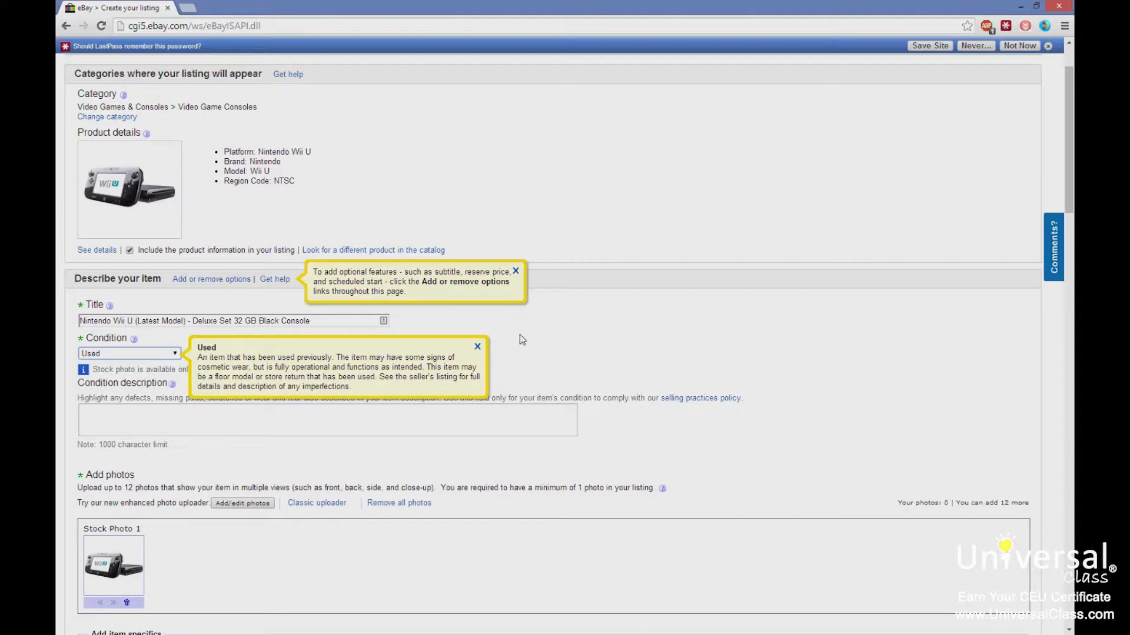
click(146, 354)
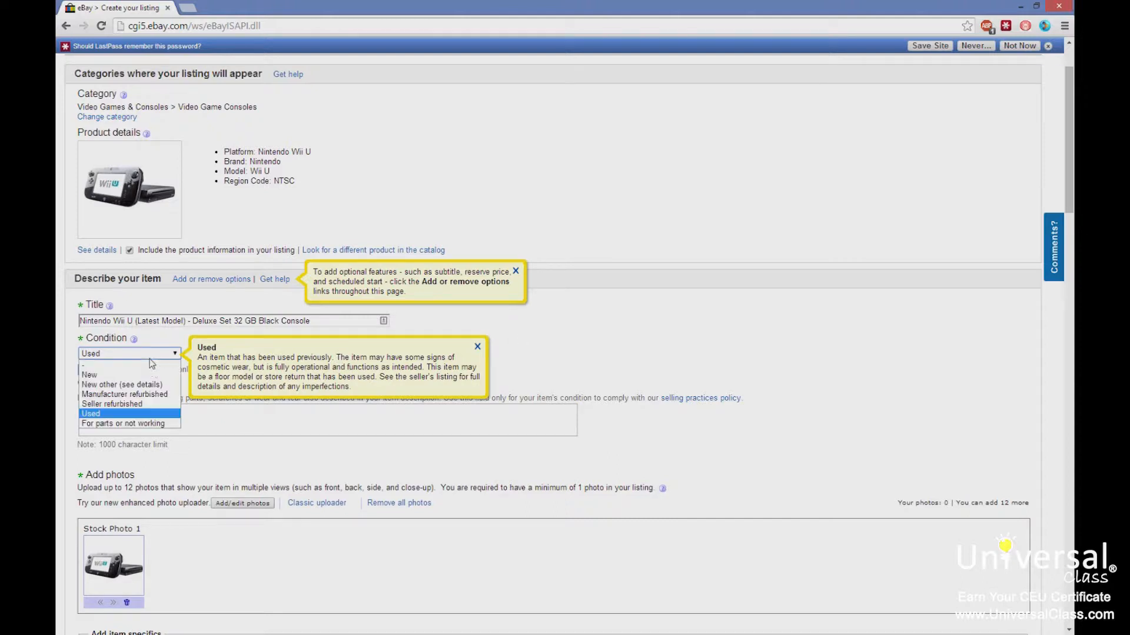
click(148, 413)
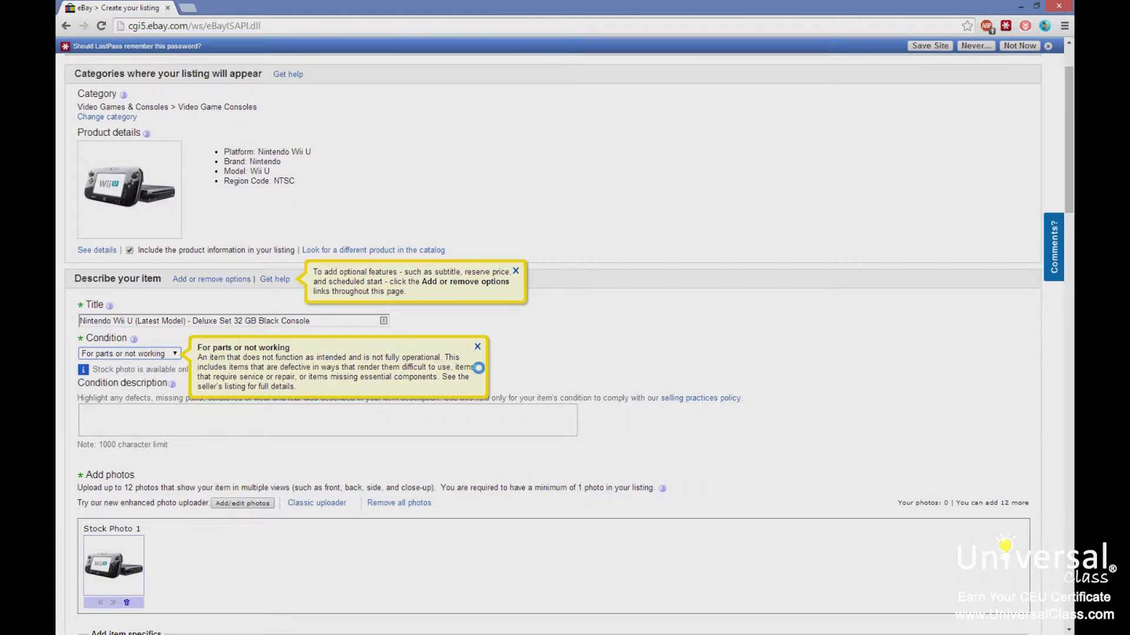
click(163, 356)
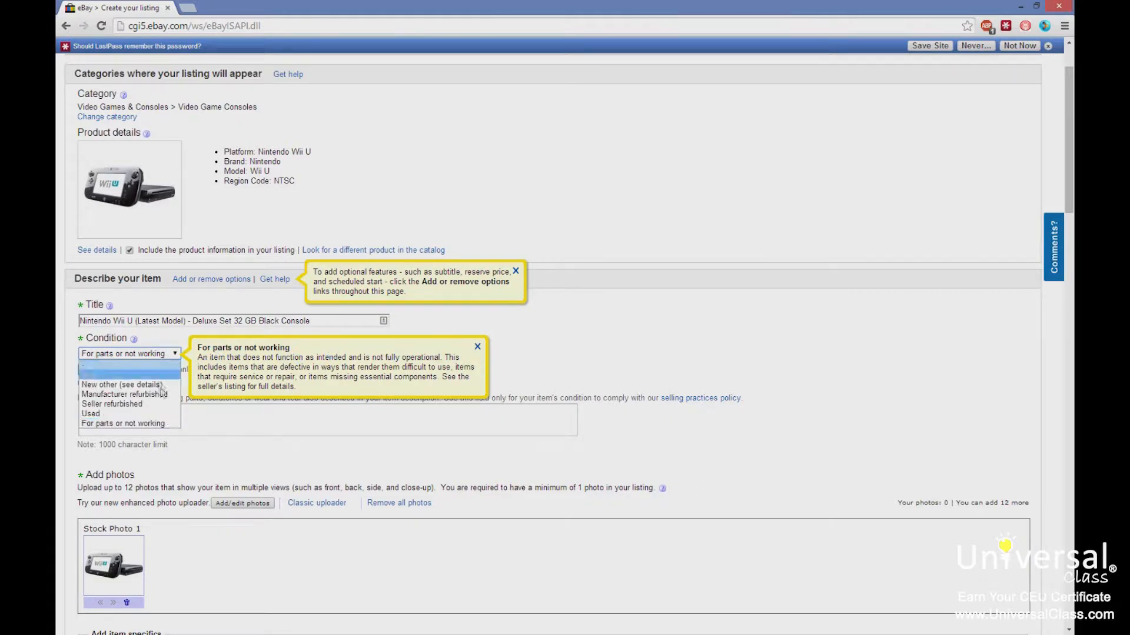
click(170, 423)
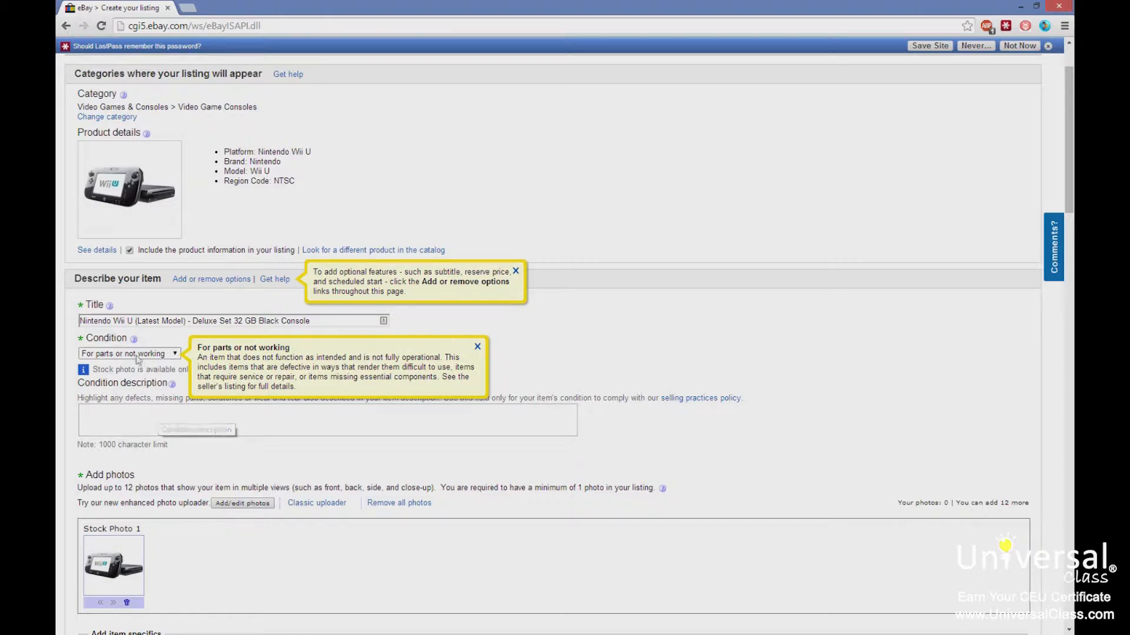
click(163, 355)
click(130, 375)
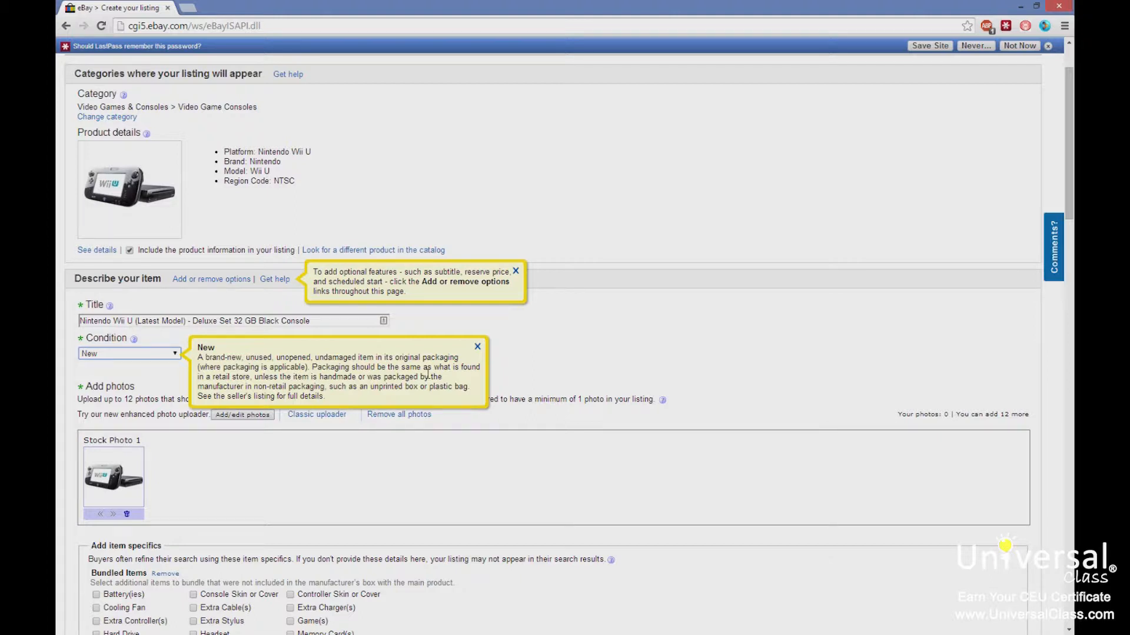
Write the item description "Brand new Wii U - unopened box.".
scroll(509, 379, down, 5)
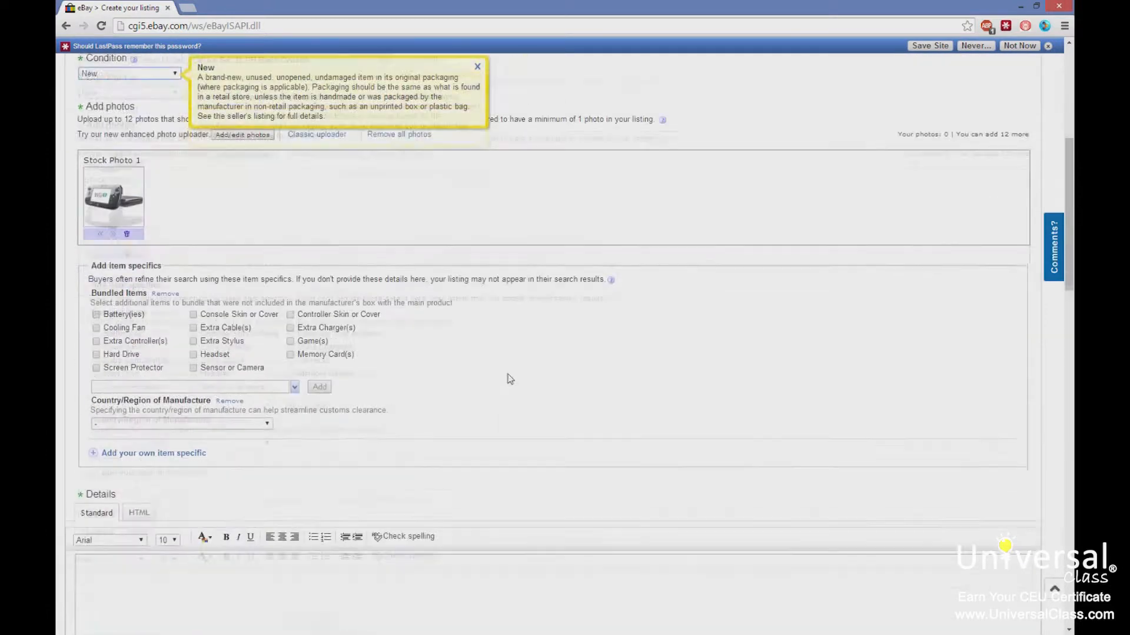
scroll(510, 379, down, 1)
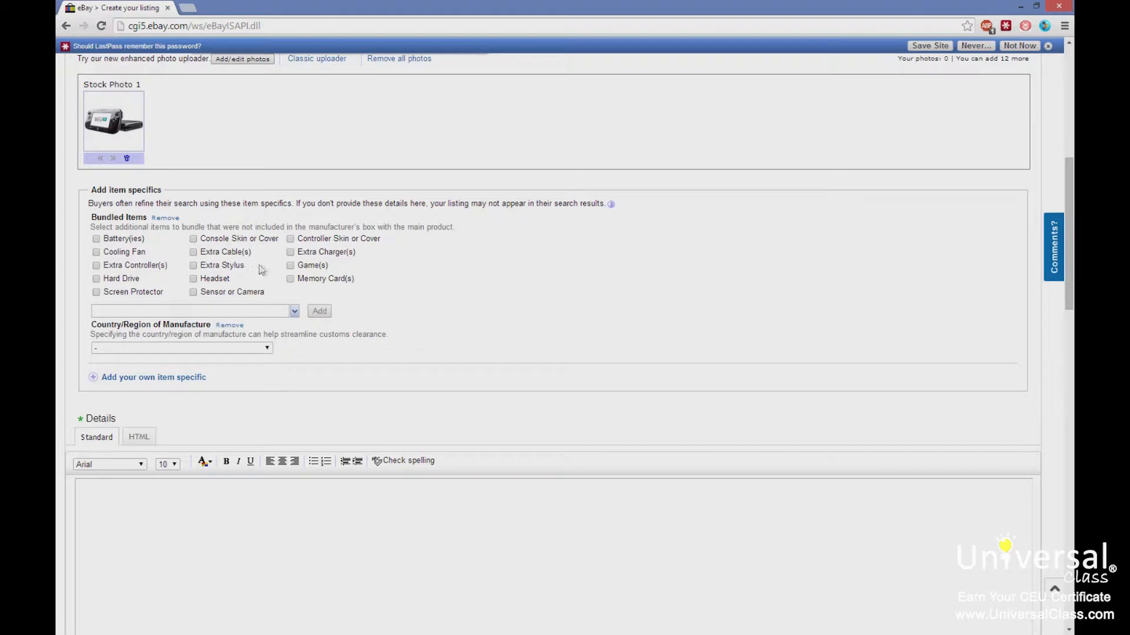
click(290, 267)
scroll(433, 338, down, 6)
click(122, 176)
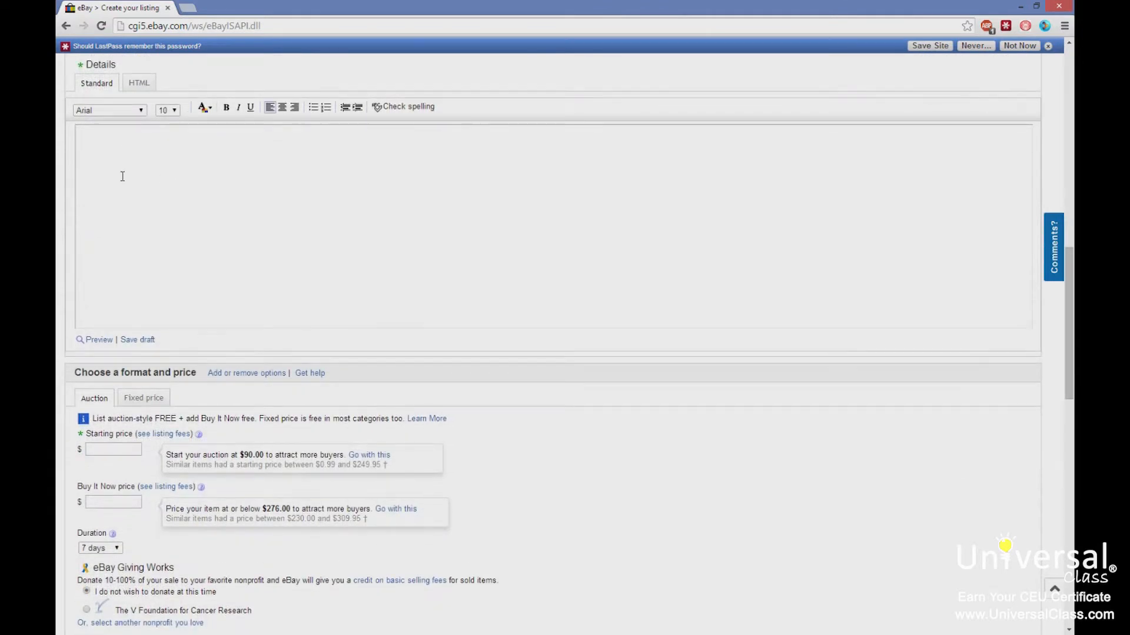
text(Brand new Wii U - unopened box.)
Format the description text as bold, red and font size 18.
drag(245, 147, 58, 135)
click(226, 107)
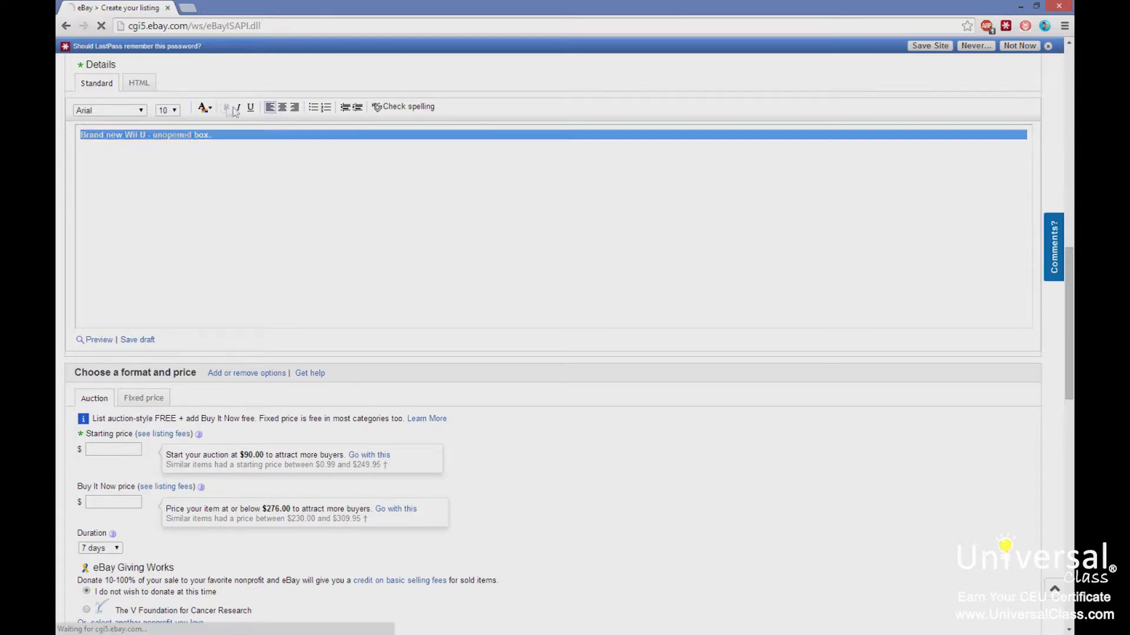
click(211, 108)
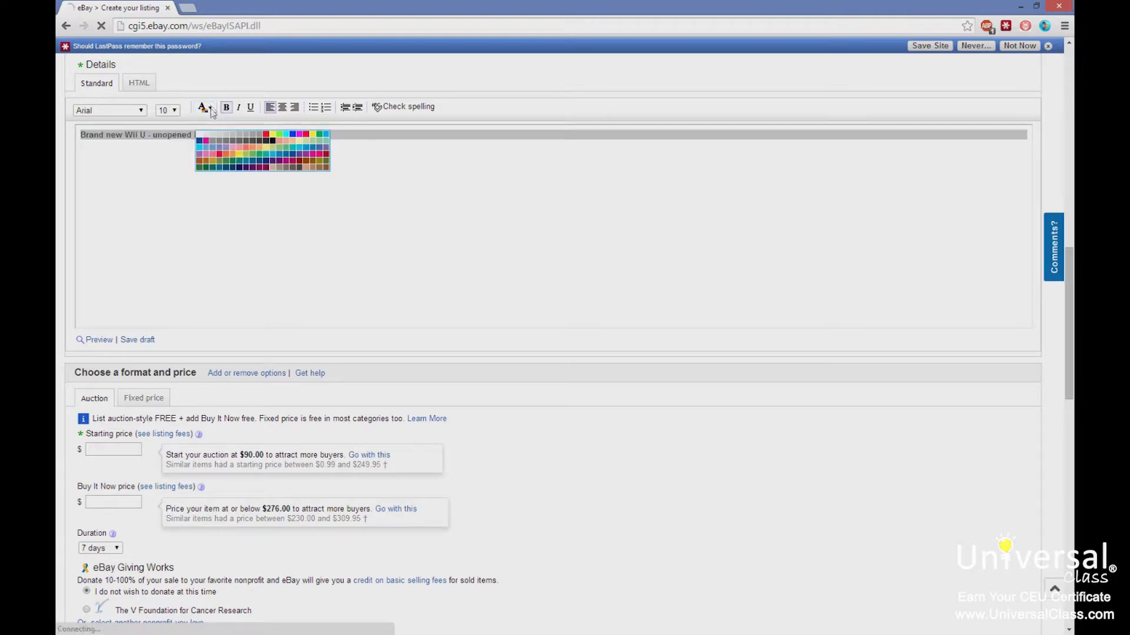
click(268, 139)
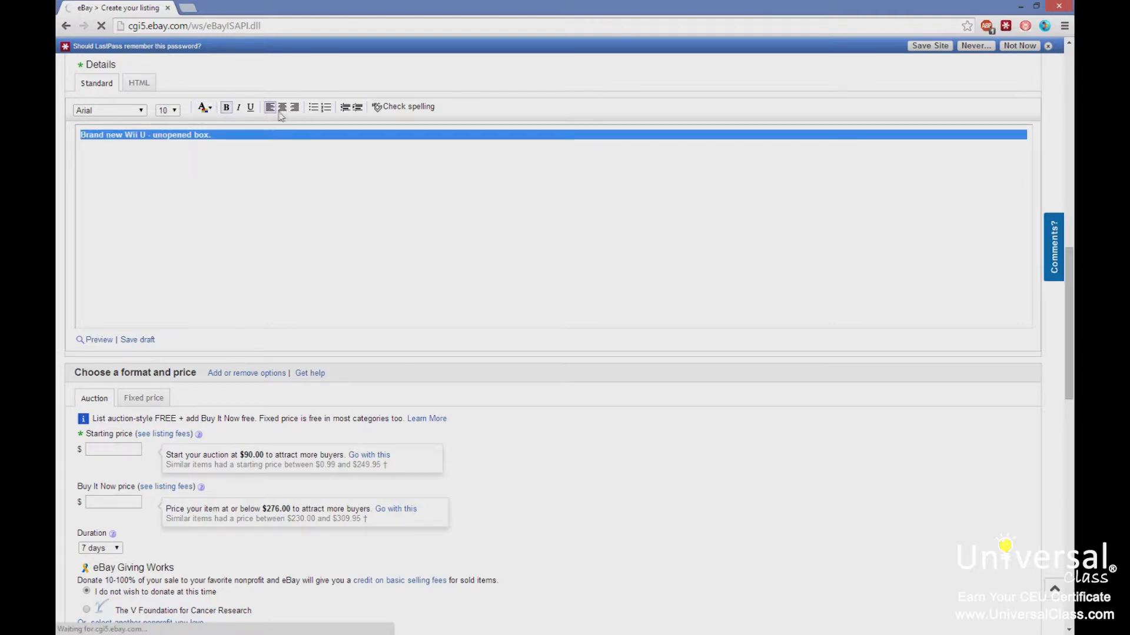
click(169, 112)
click(169, 162)
click(309, 187)
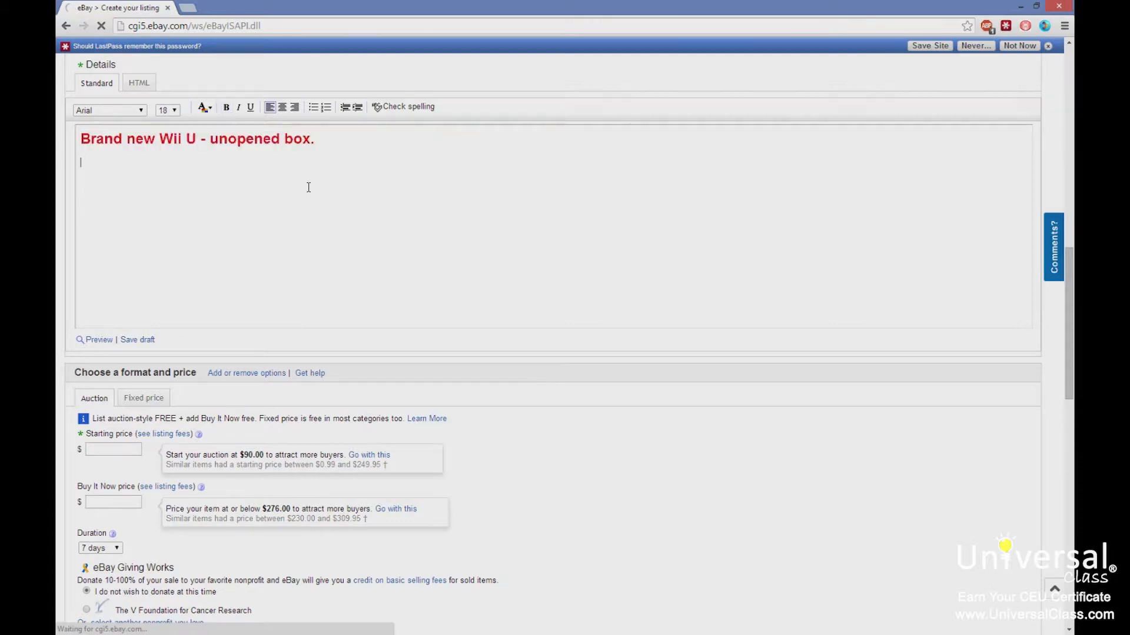
click(318, 143)
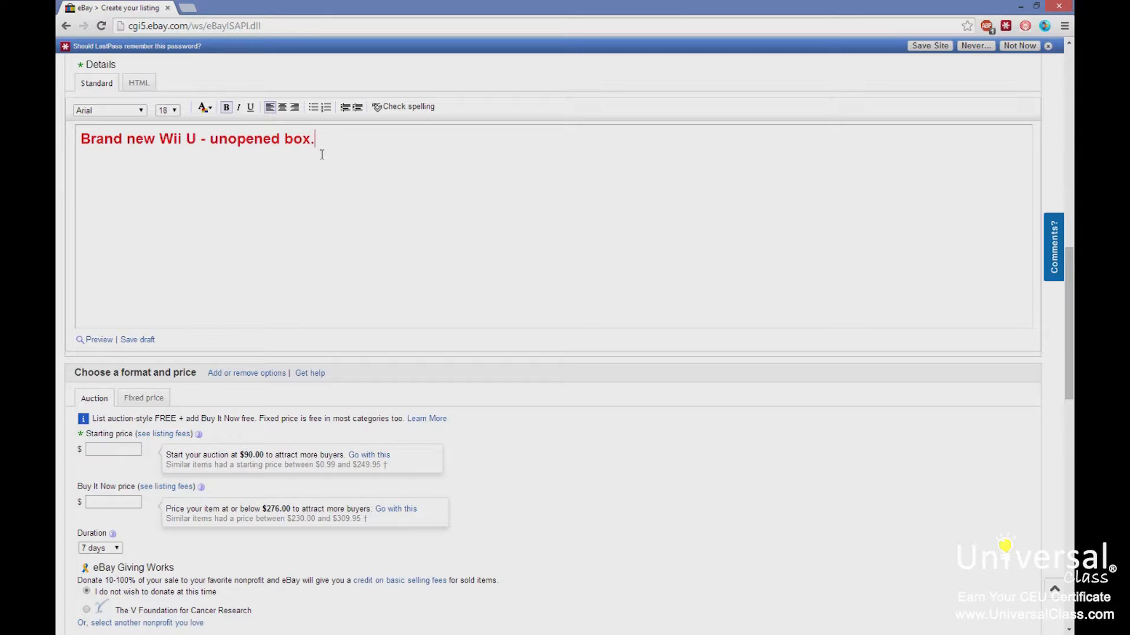
Set the auction starting price to $1.00 and move to the Buy It Now price.
scroll(285, 246, down, 3)
scroll(285, 246, down, 3)
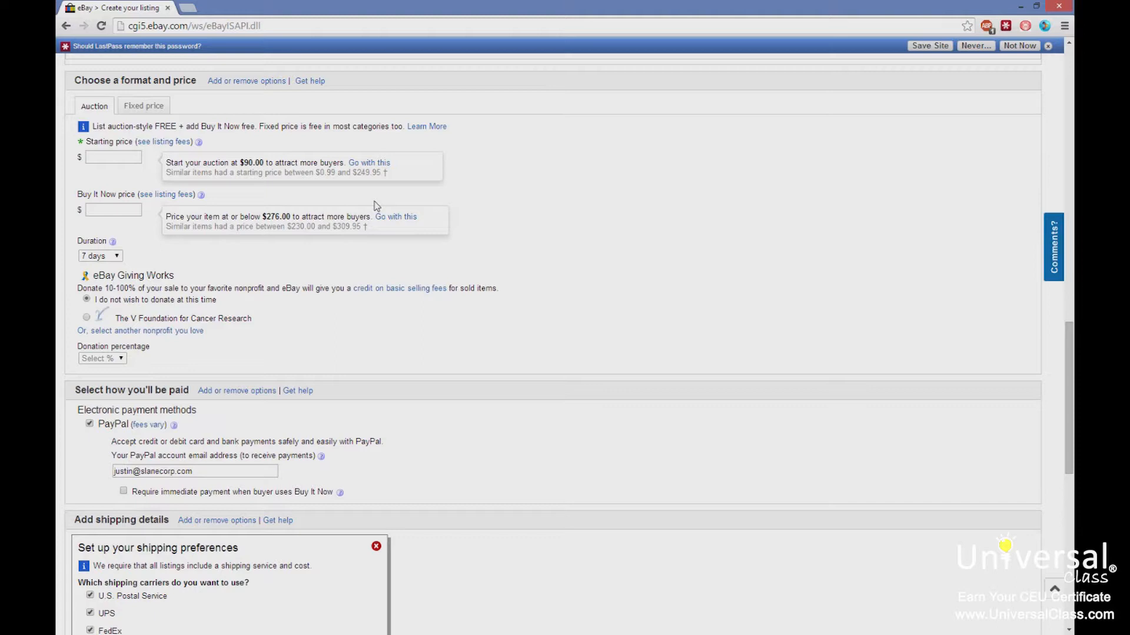
click(135, 155)
text(1.00)
click(123, 211)
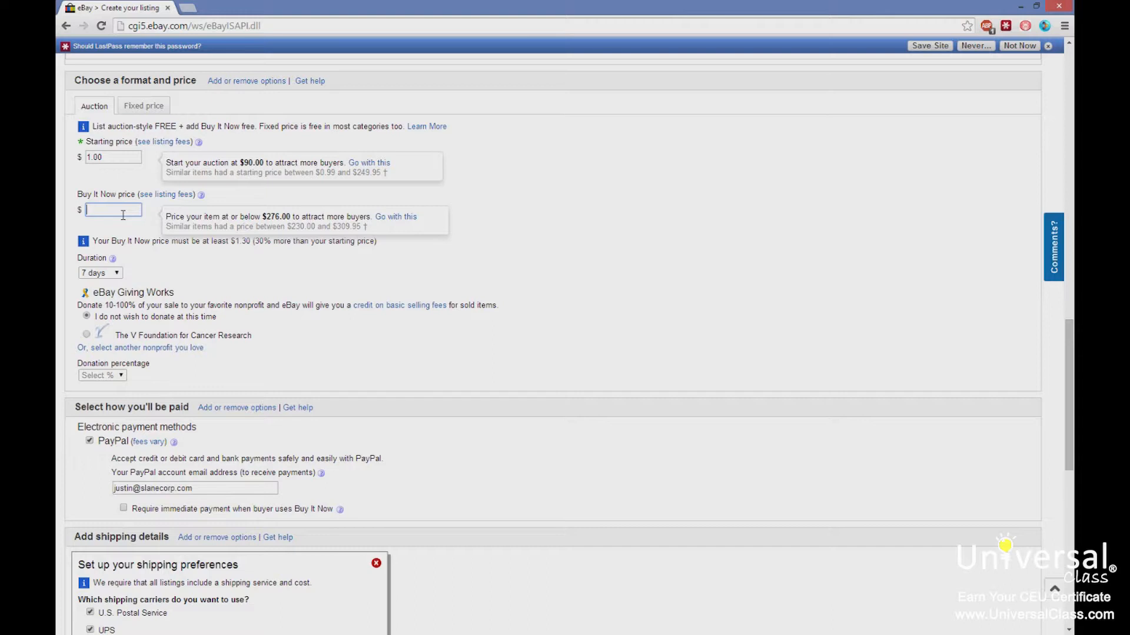
Set the Buy It Now price to $250.00.
text(1.20)
click(502, 208)
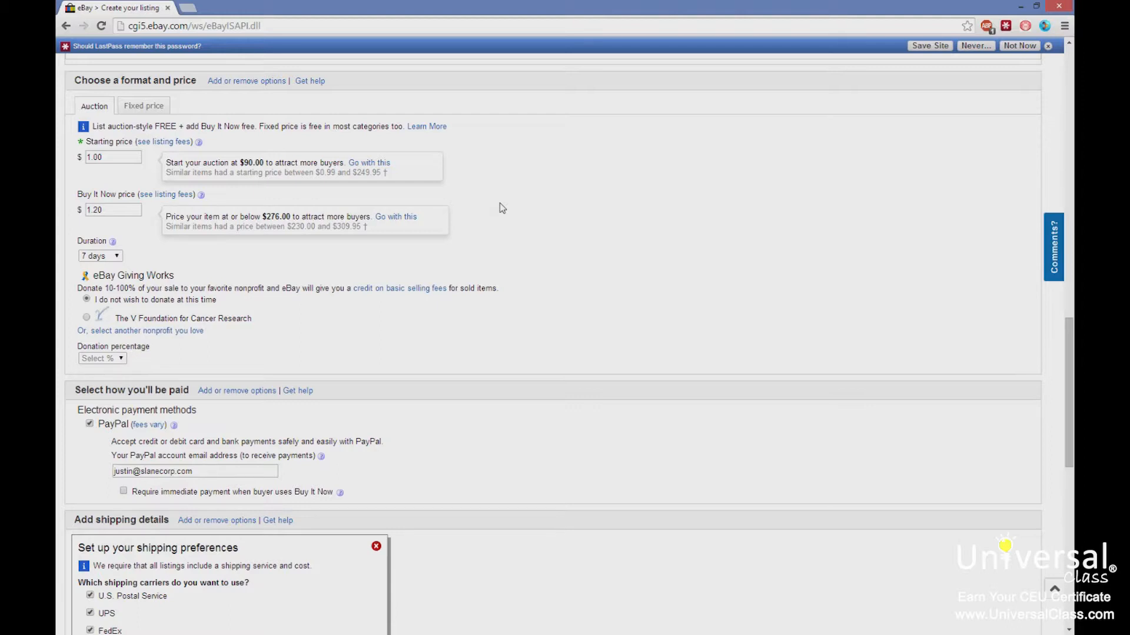
drag(124, 157, 57, 156)
drag(117, 209, 57, 207)
text(250.00)
click(528, 228)
Review the auction duration options and the PayPal payment settings.
click(119, 257)
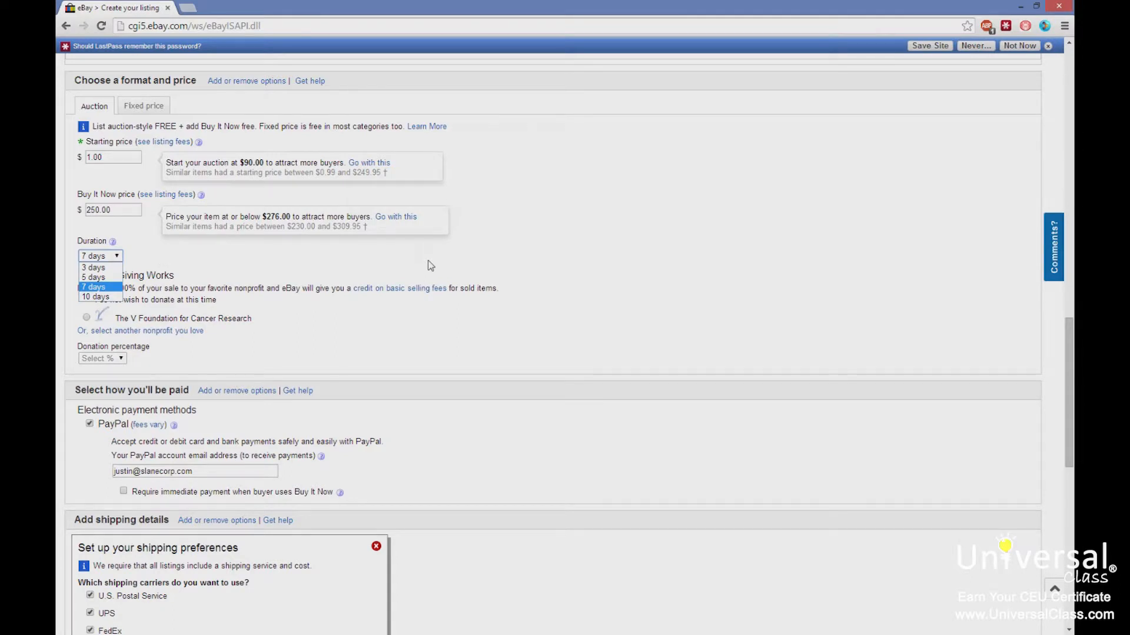
click(677, 257)
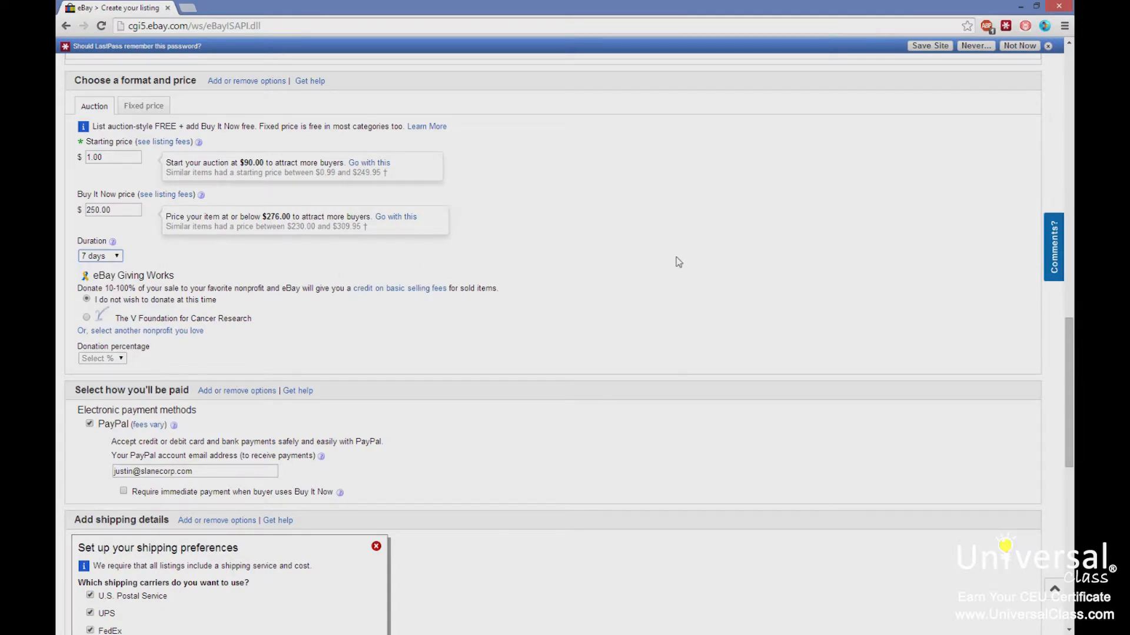
scroll(676, 259, down, 3)
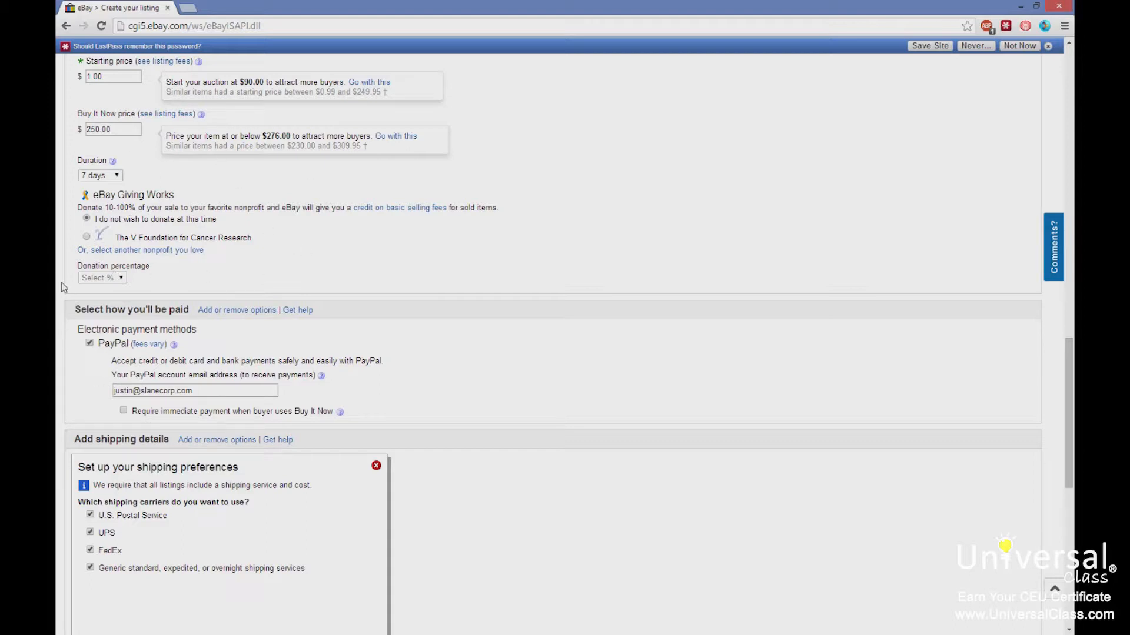
scroll(63, 287, down, 3)
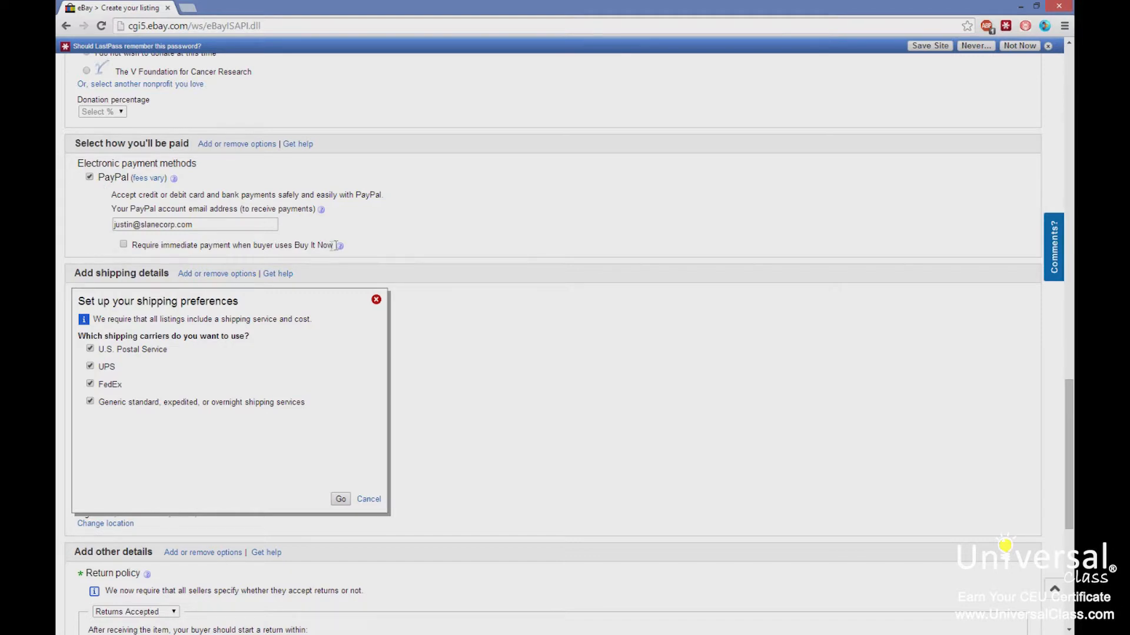
triple_click(372, 247)
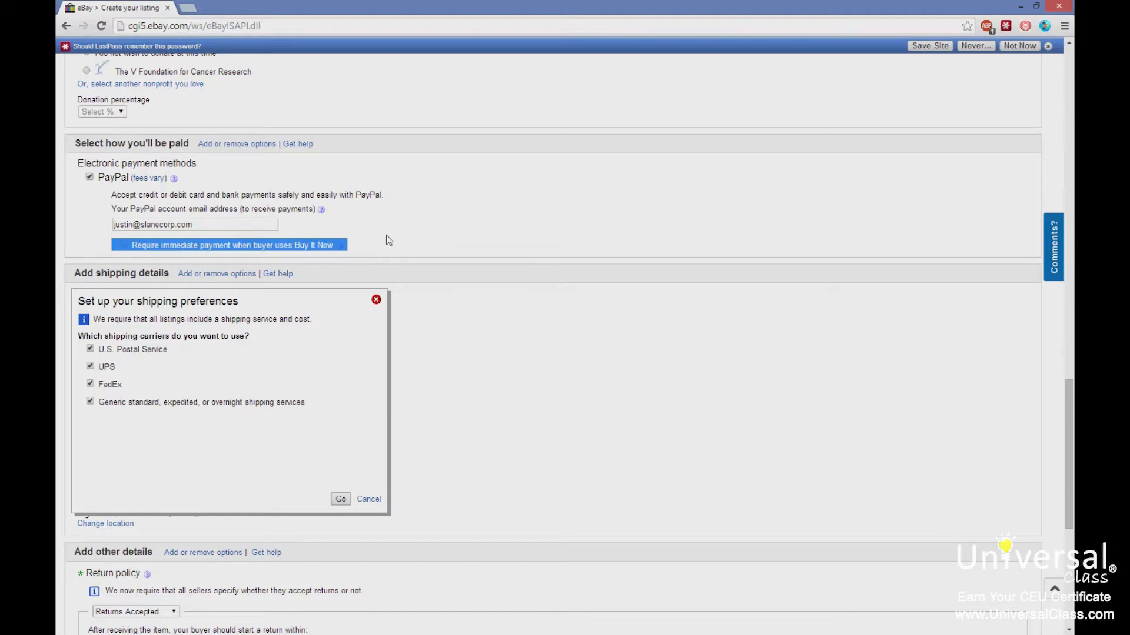
click(451, 224)
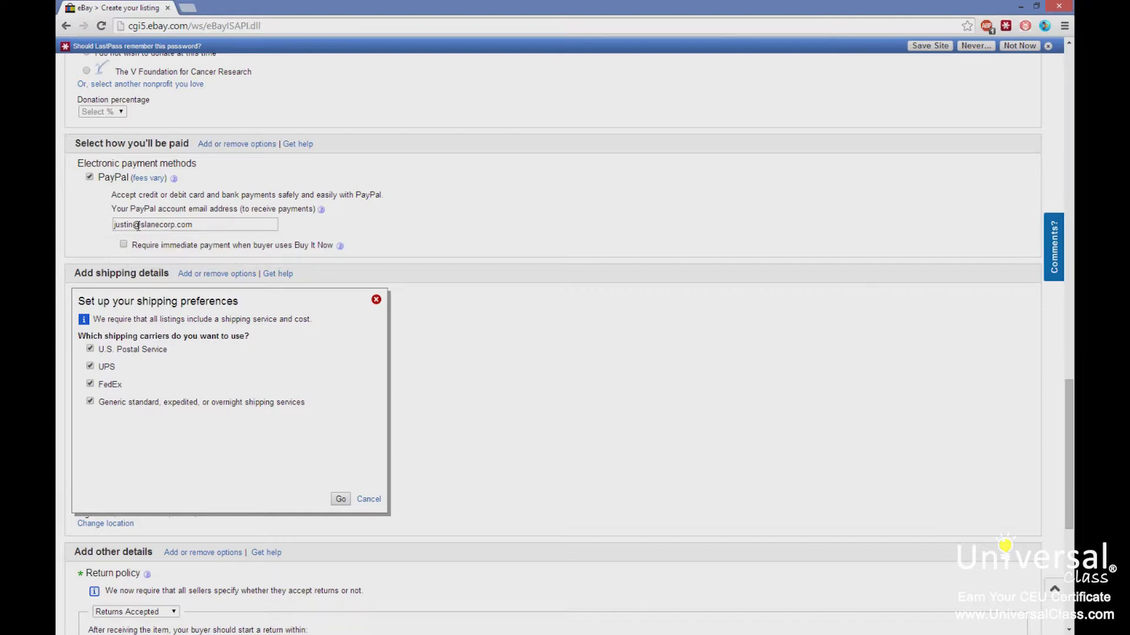
scroll(137, 226, down, 2)
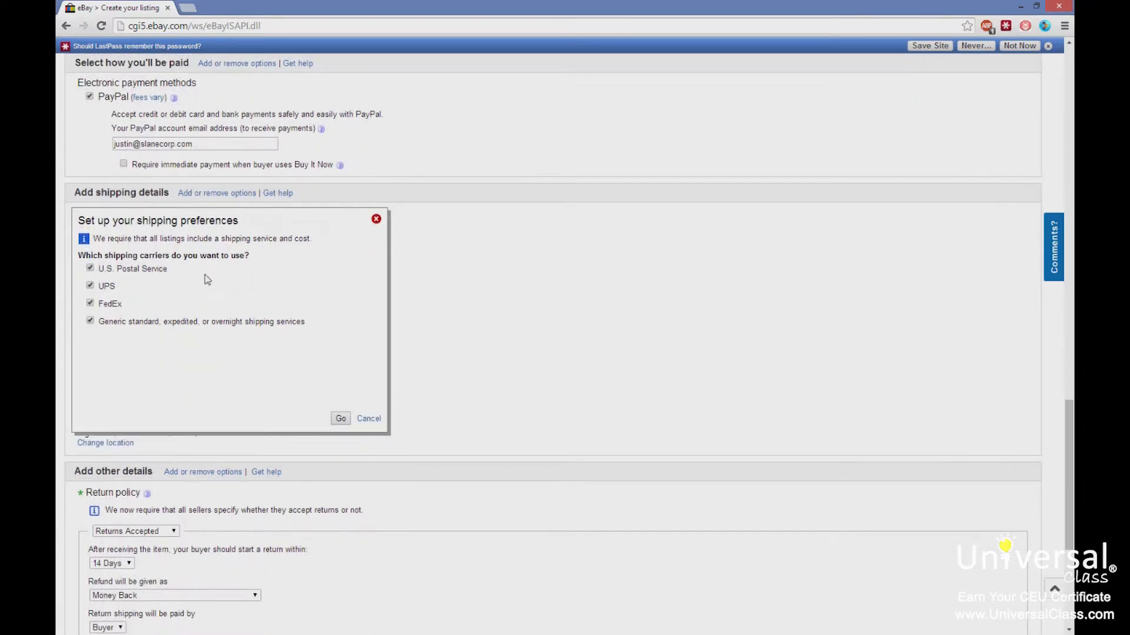
scroll(205, 275, down, 1)
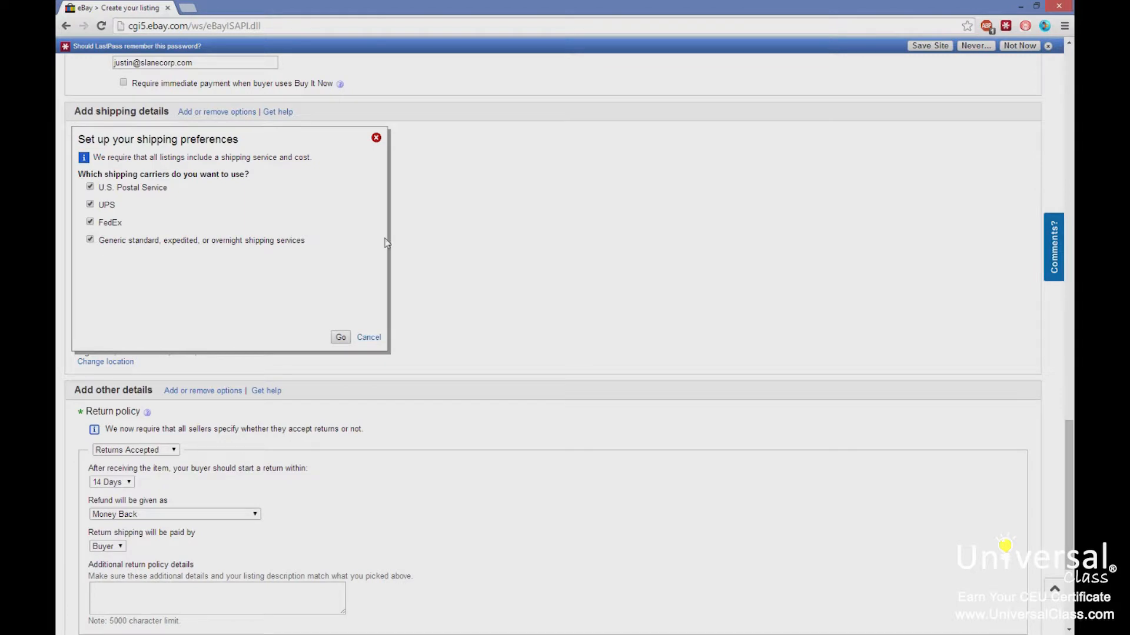
Set up shipping preferences with FedEx as the only carrier.
click(90, 240)
click(90, 187)
click(90, 204)
click(341, 338)
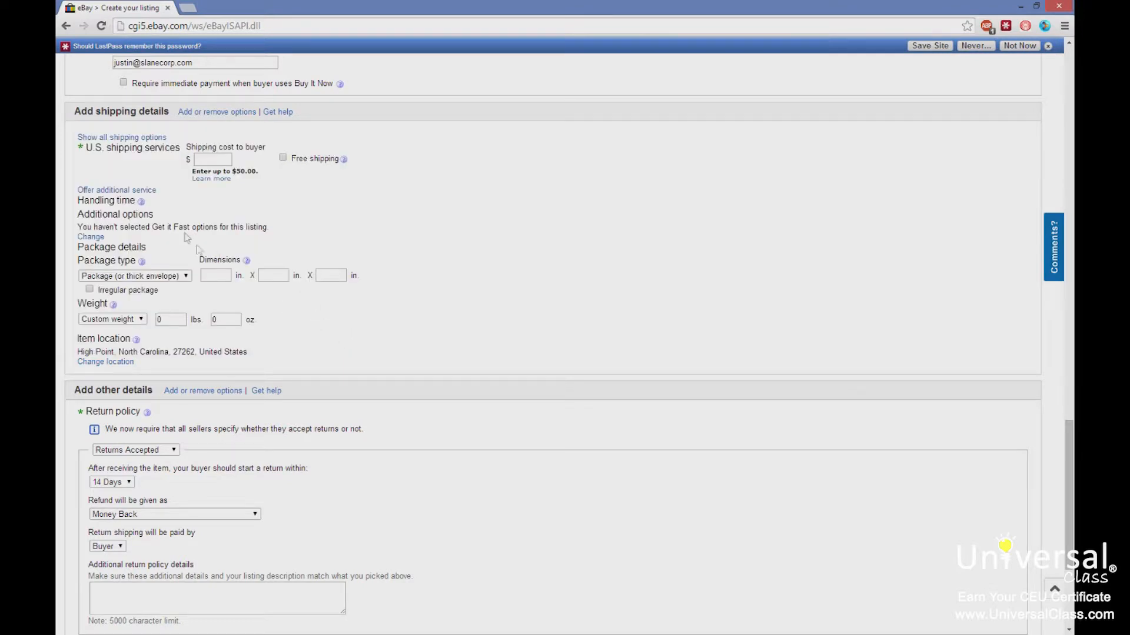
Choose Economy Shipping (1 to 10 business days) with a flat shipping cost of $20.00.
click(213, 160)
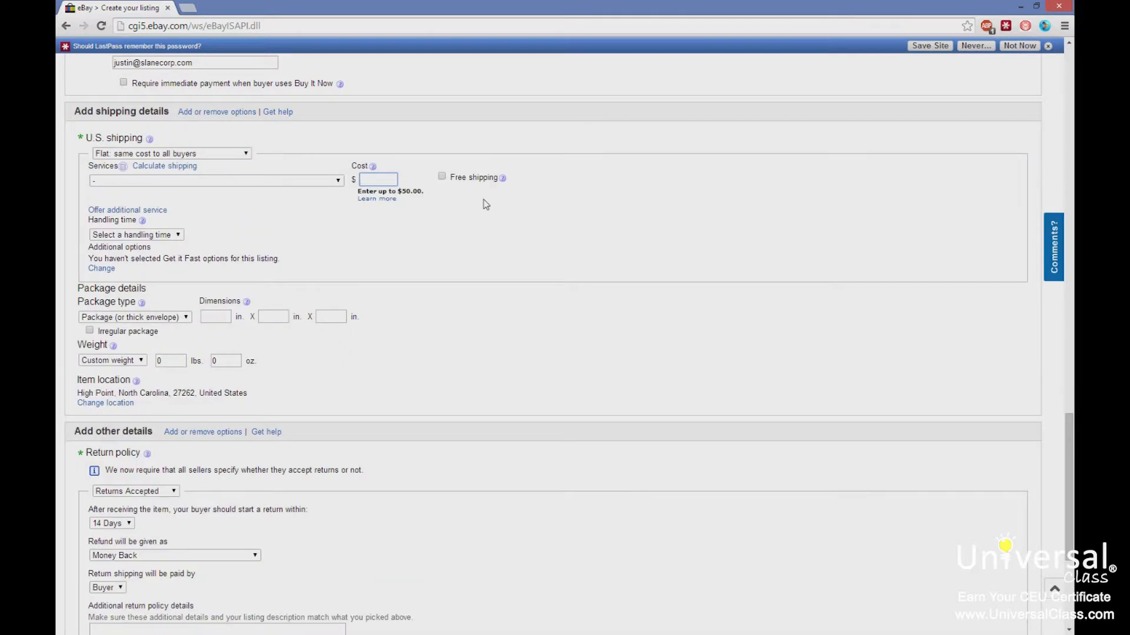
click(276, 180)
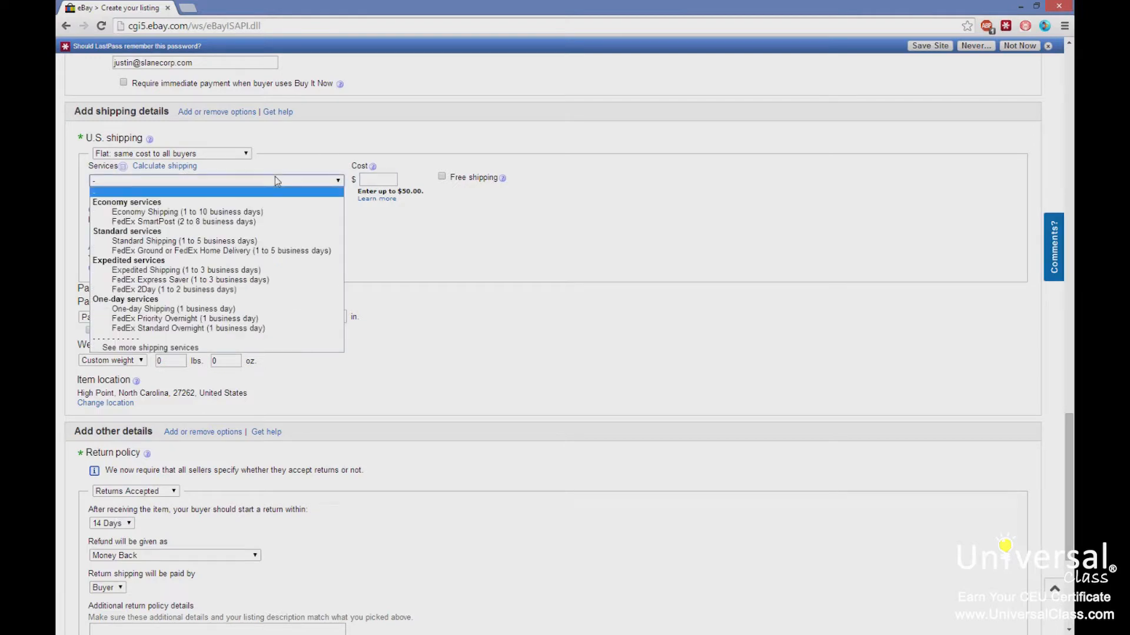
click(297, 213)
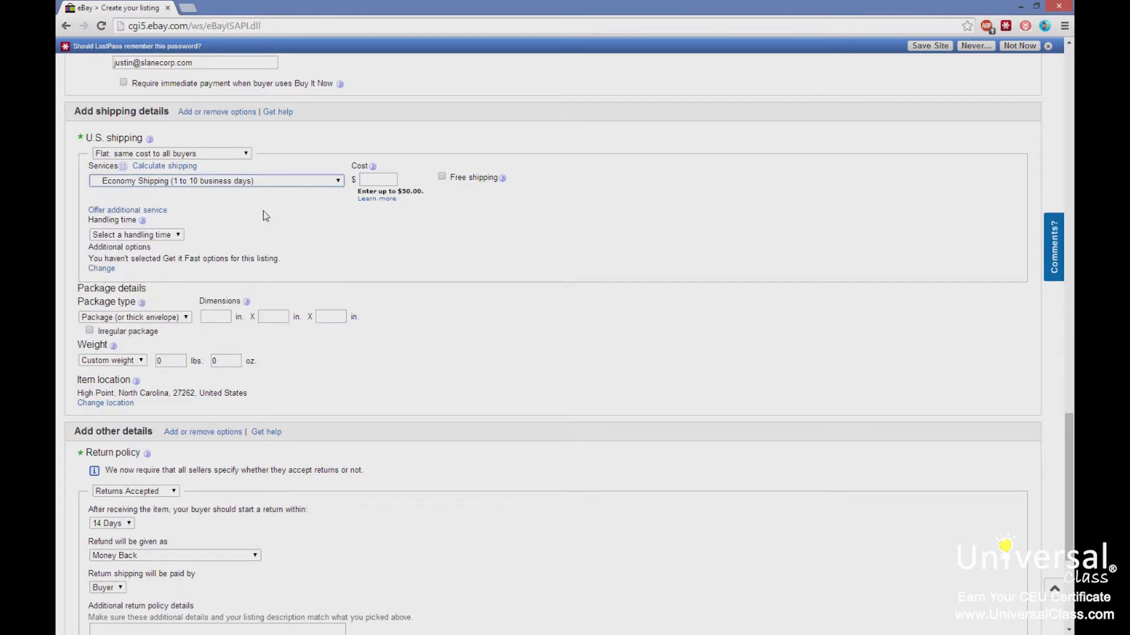
click(379, 181)
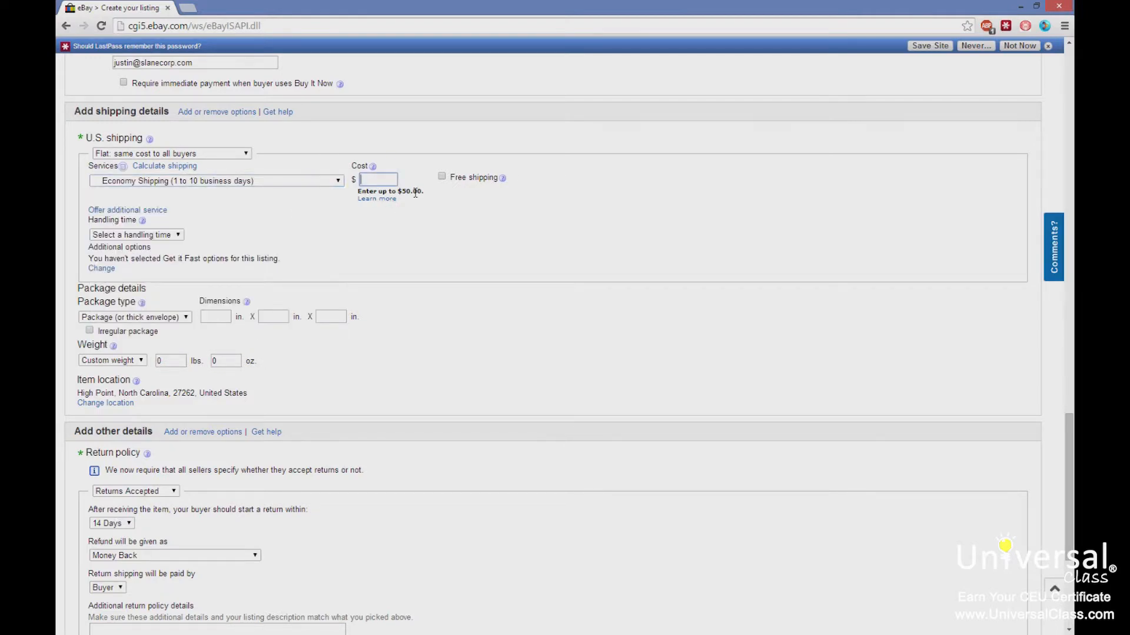
text(20.00)
click(472, 203)
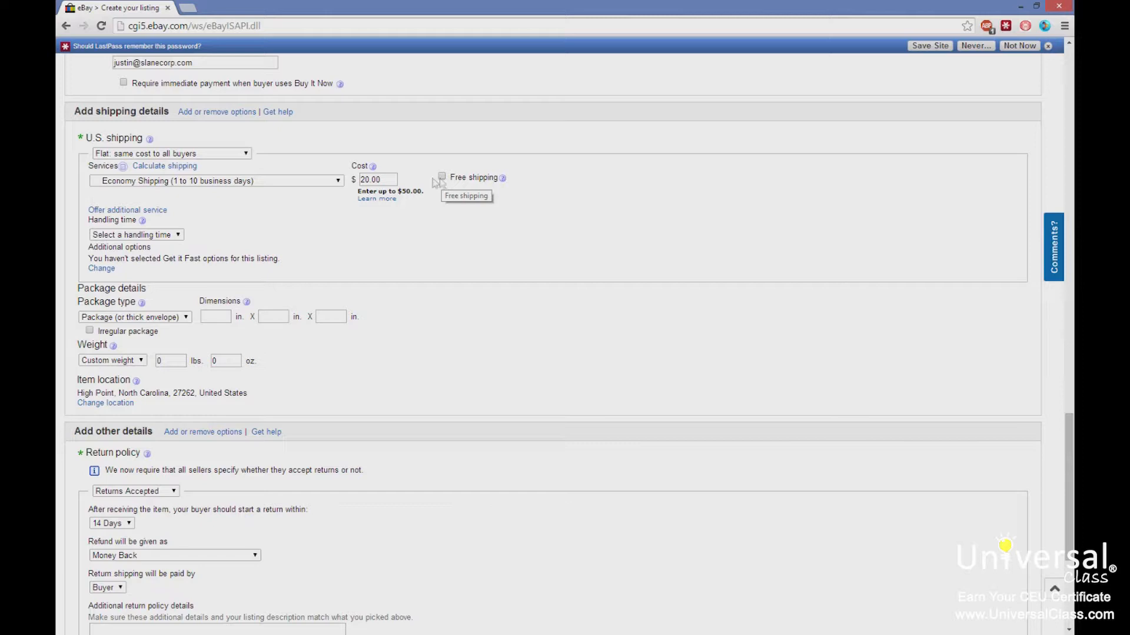
Set the handling time to 2 business days and the package type to Large Package.
click(184, 236)
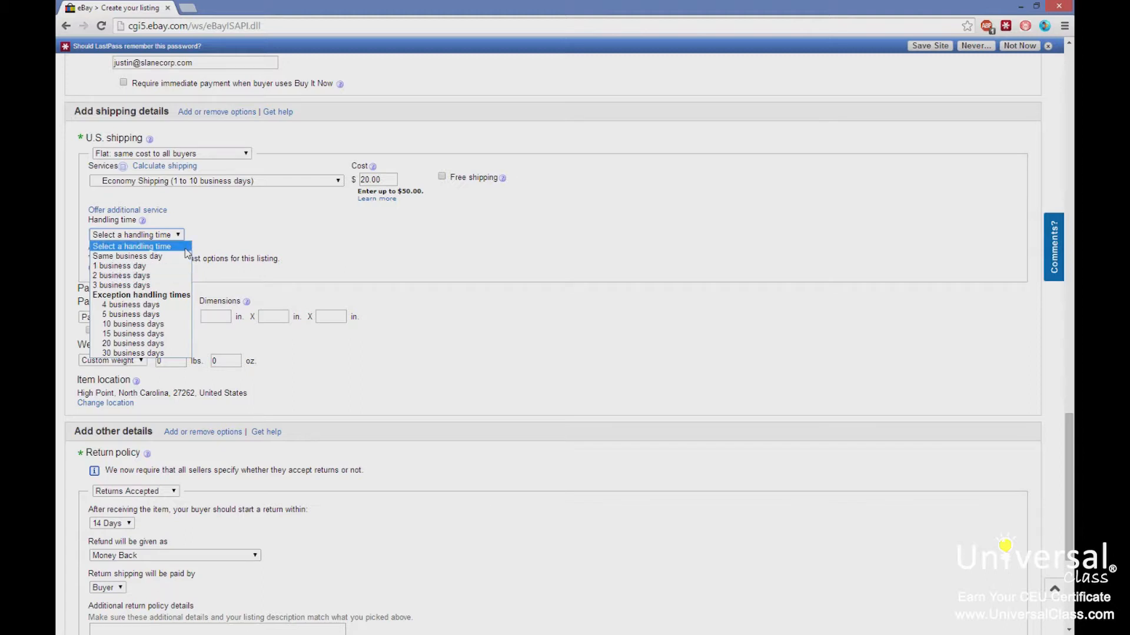
click(159, 276)
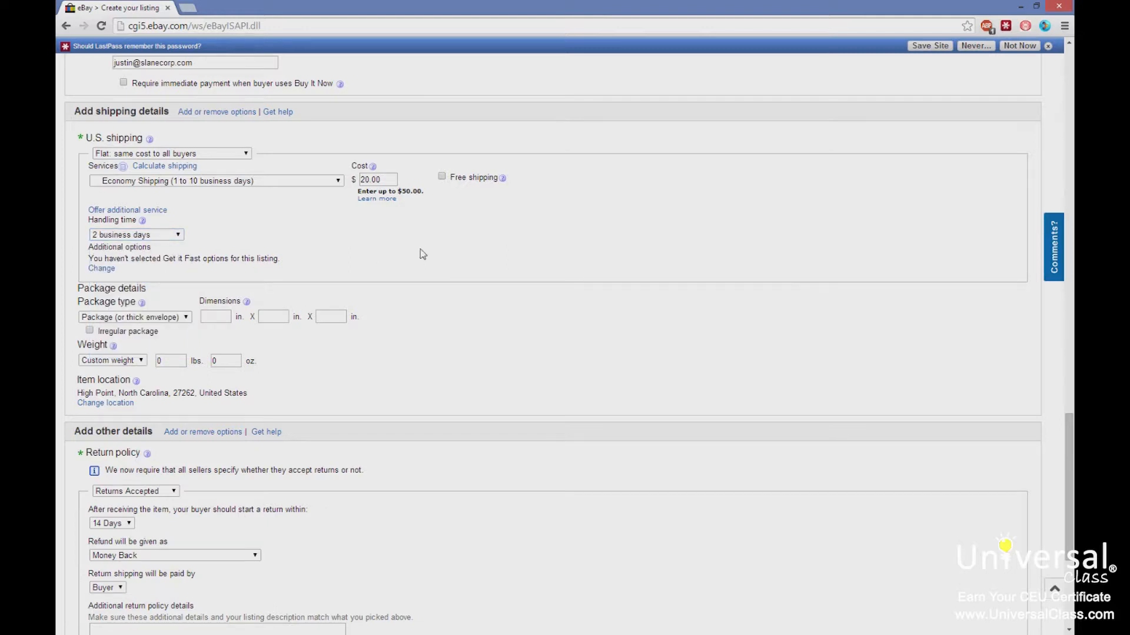
scroll(423, 254, down, 2)
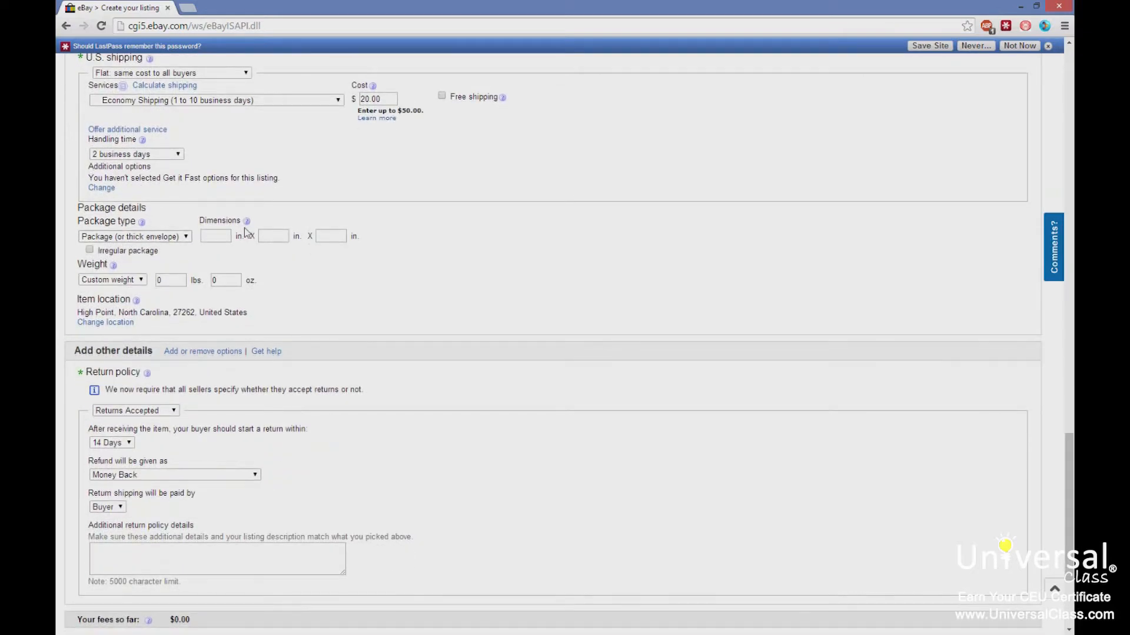
click(169, 241)
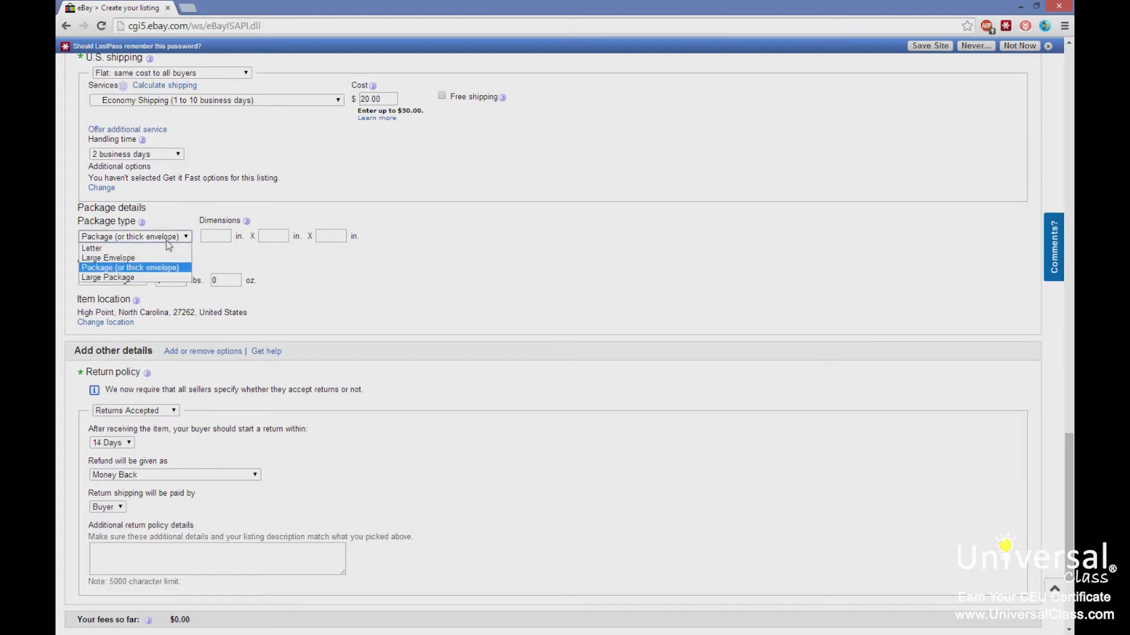
click(146, 278)
Enter package dimensions of 10 x 10 x 10 in. and a weight of 5+ to 6 lbs.
click(223, 236)
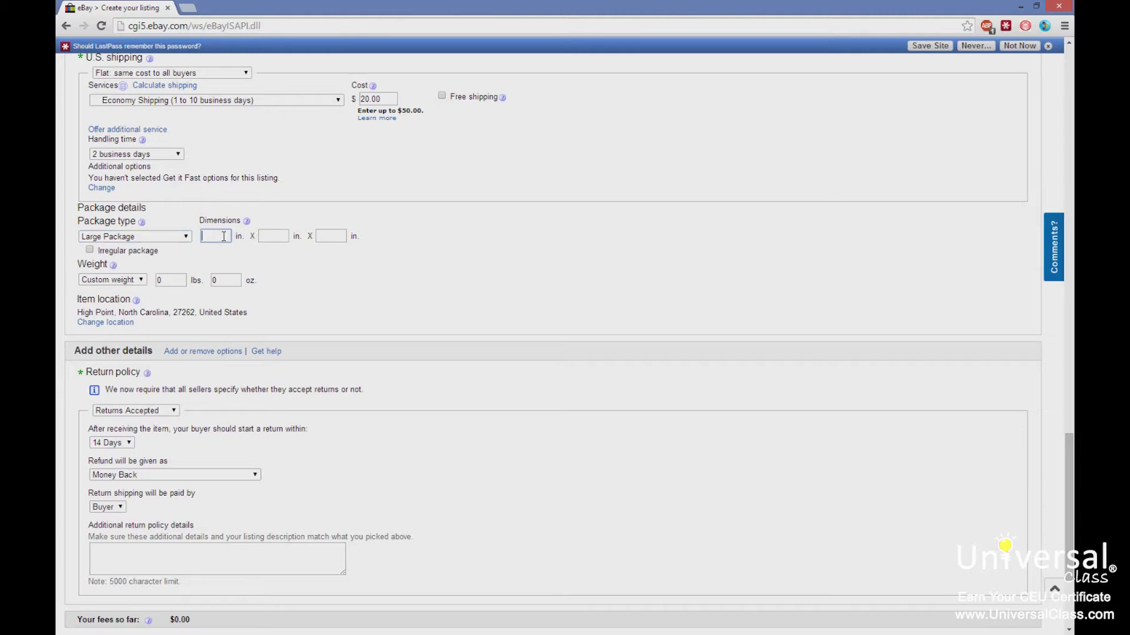
text(10)
key(Tab)
text(10)
key(Tab)
text(10)
click(138, 283)
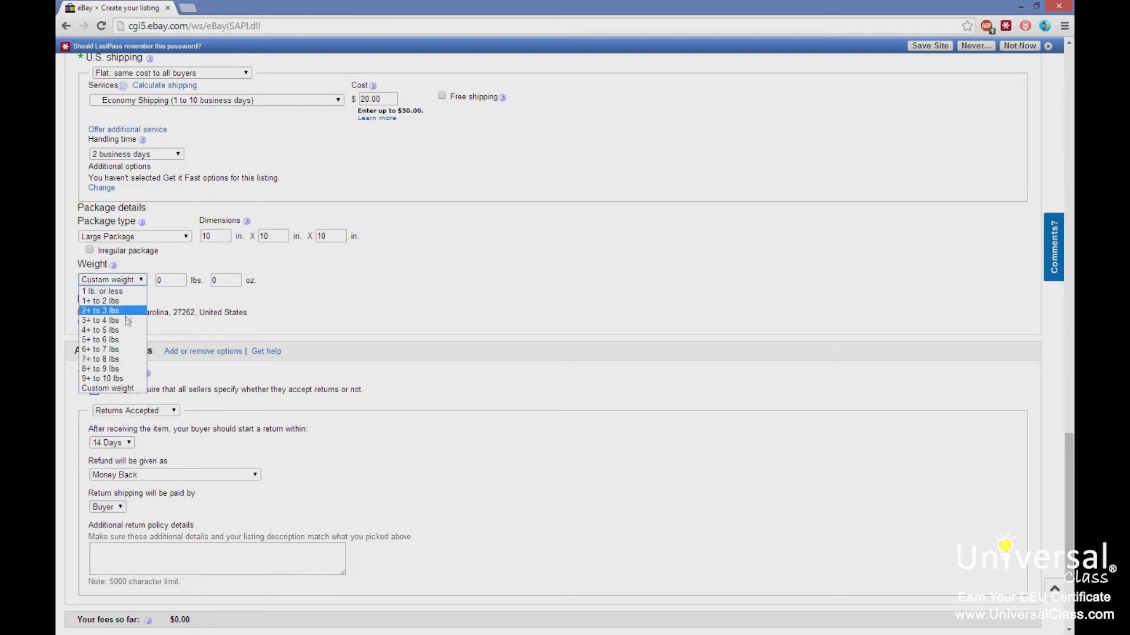
click(118, 339)
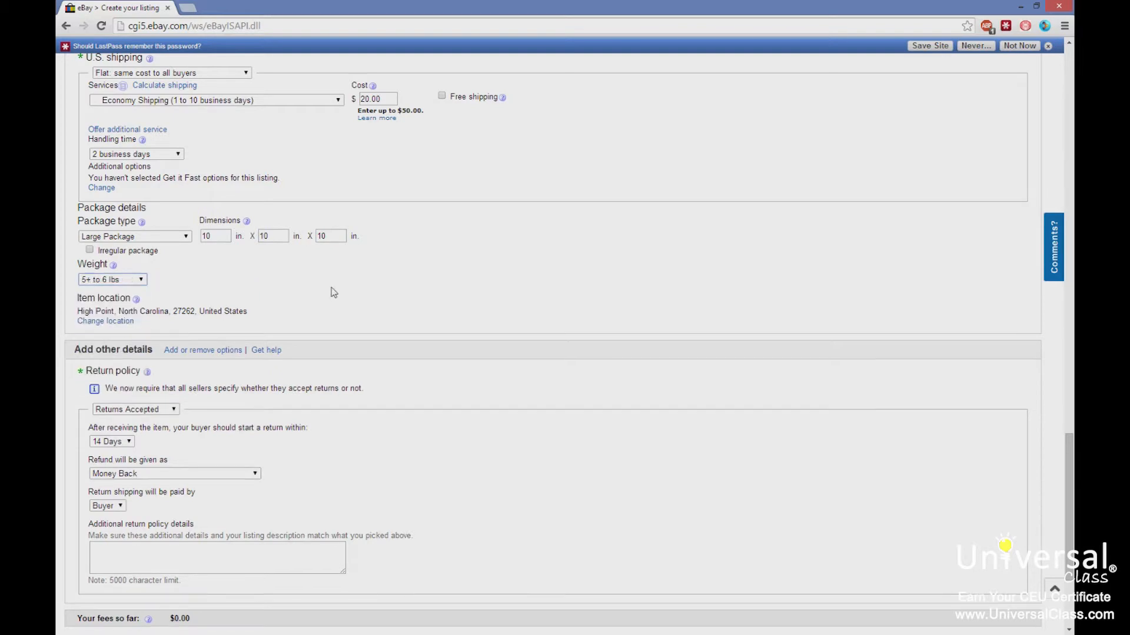
Review the item location and the return policy settings.
scroll(333, 289, down, 1)
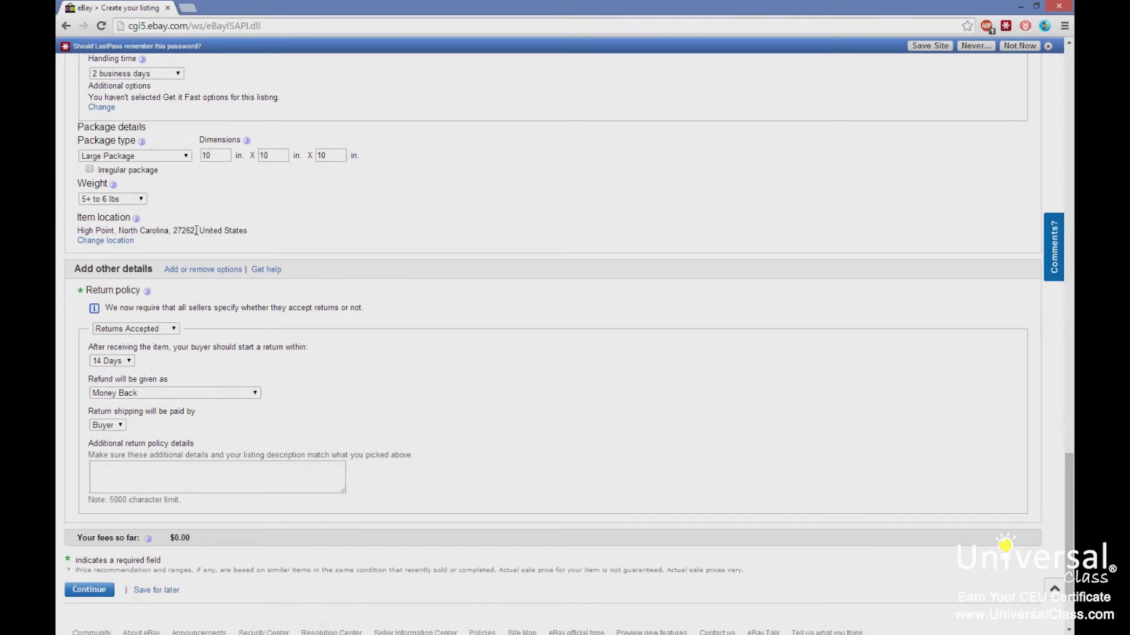
drag(251, 234, 72, 233)
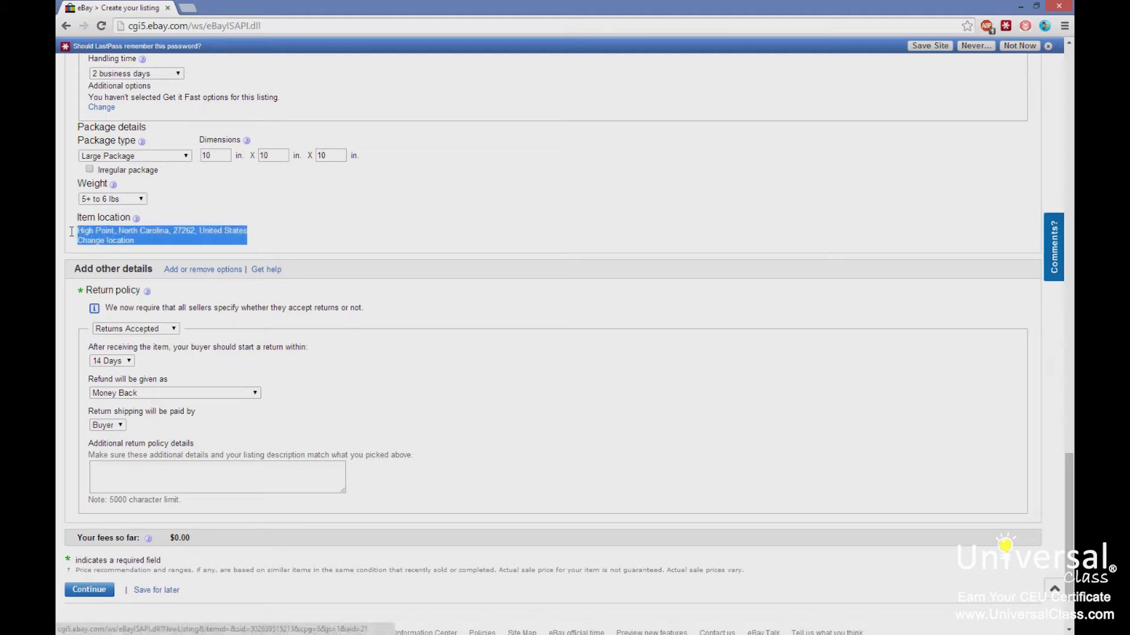
click(281, 219)
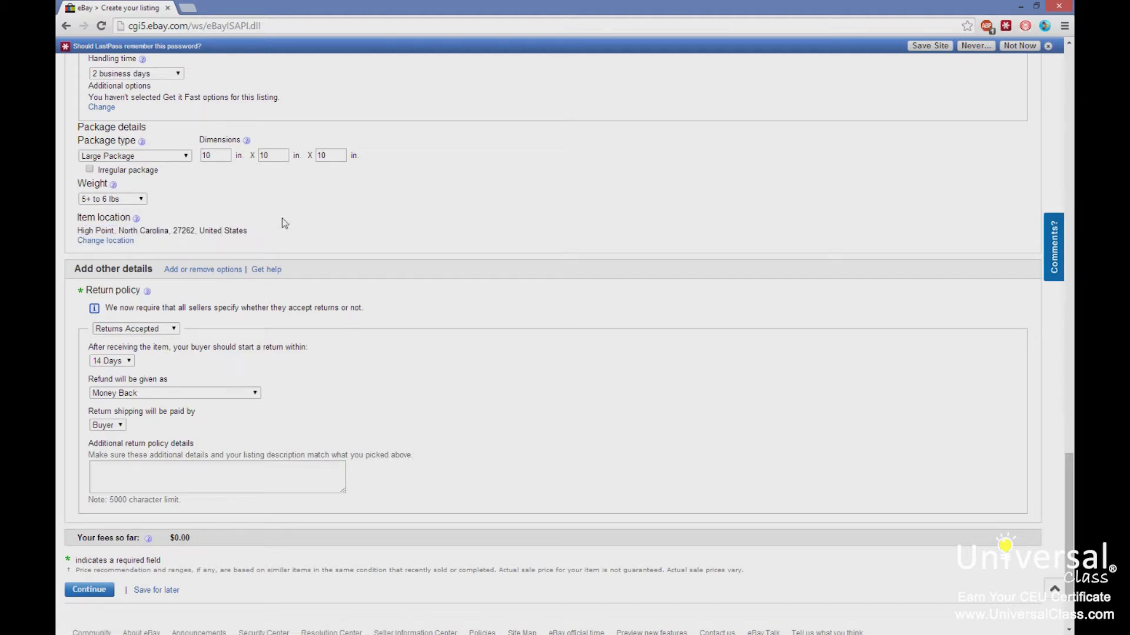
scroll(282, 222, down, 2)
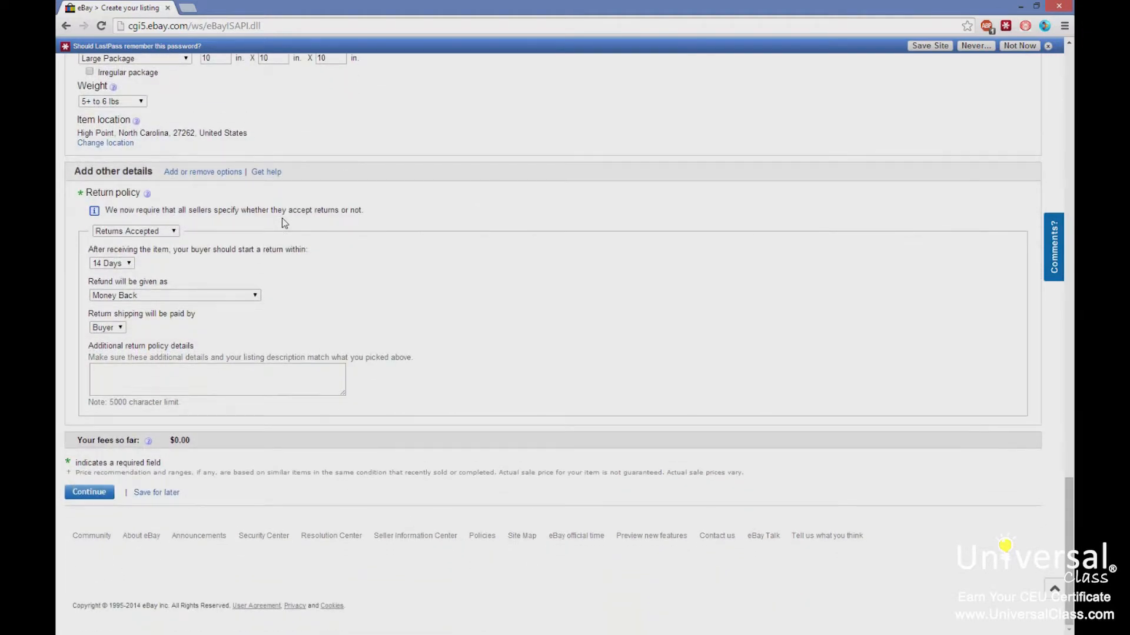
click(166, 232)
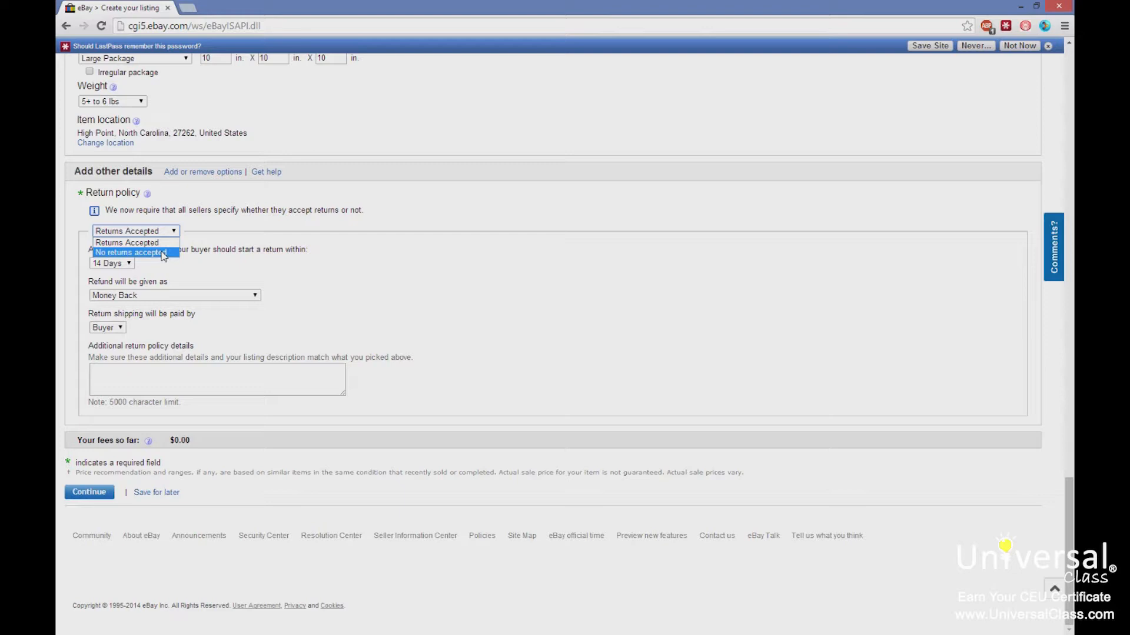
click(141, 243)
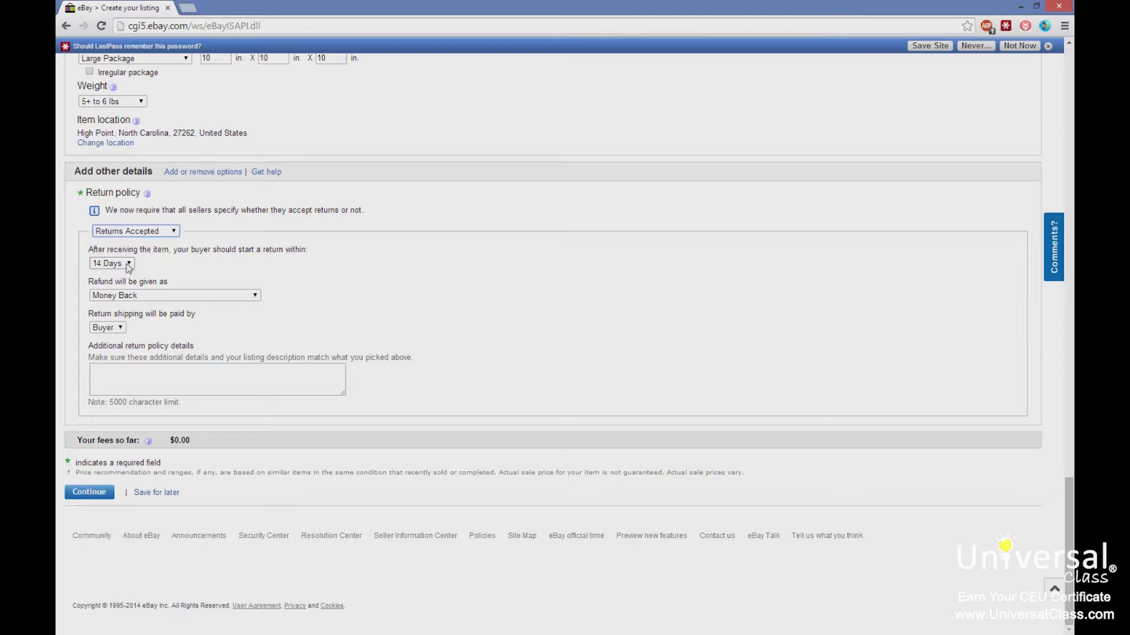
click(180, 301)
click(400, 278)
click(109, 327)
click(390, 316)
Continue to the listing review page and open a preview of the listing.
click(89, 491)
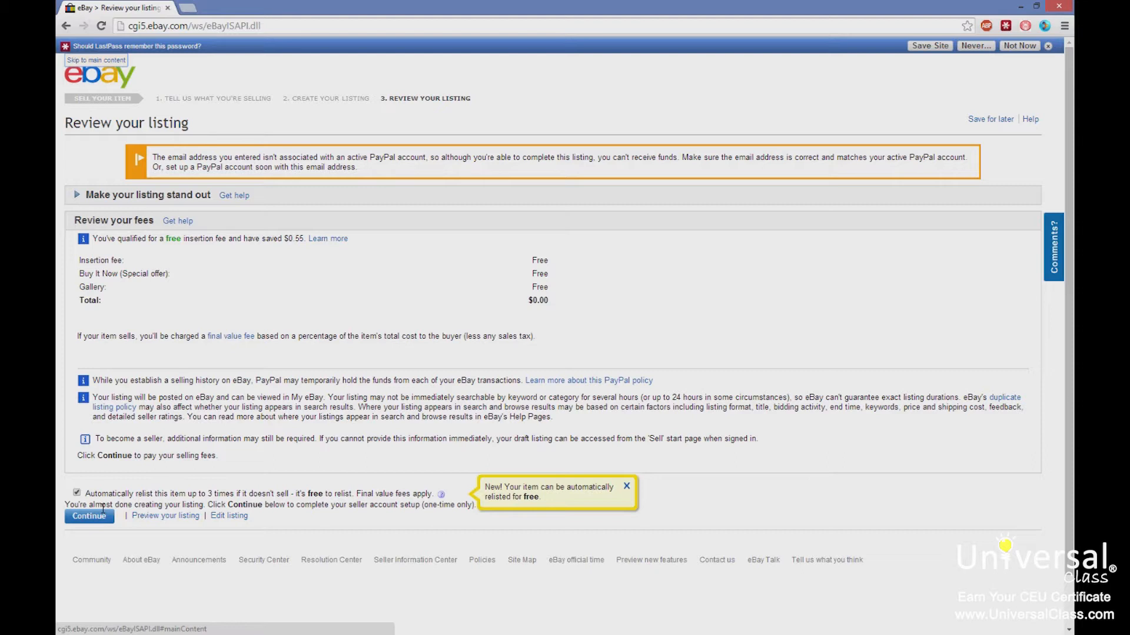
click(87, 491)
drag(88, 490, 295, 475)
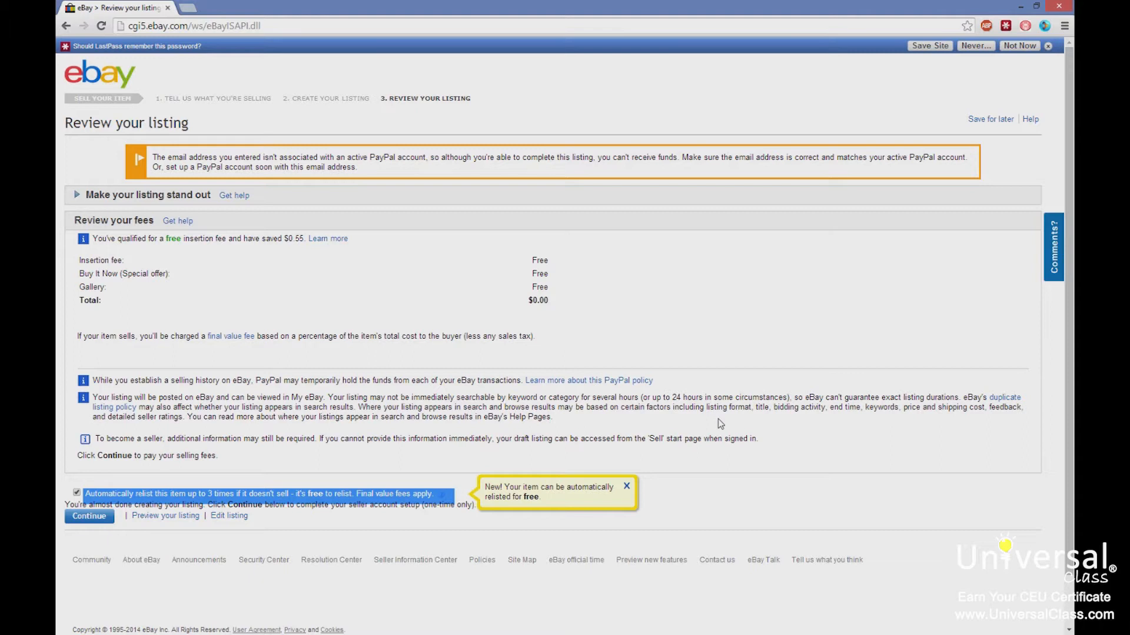
click(161, 517)
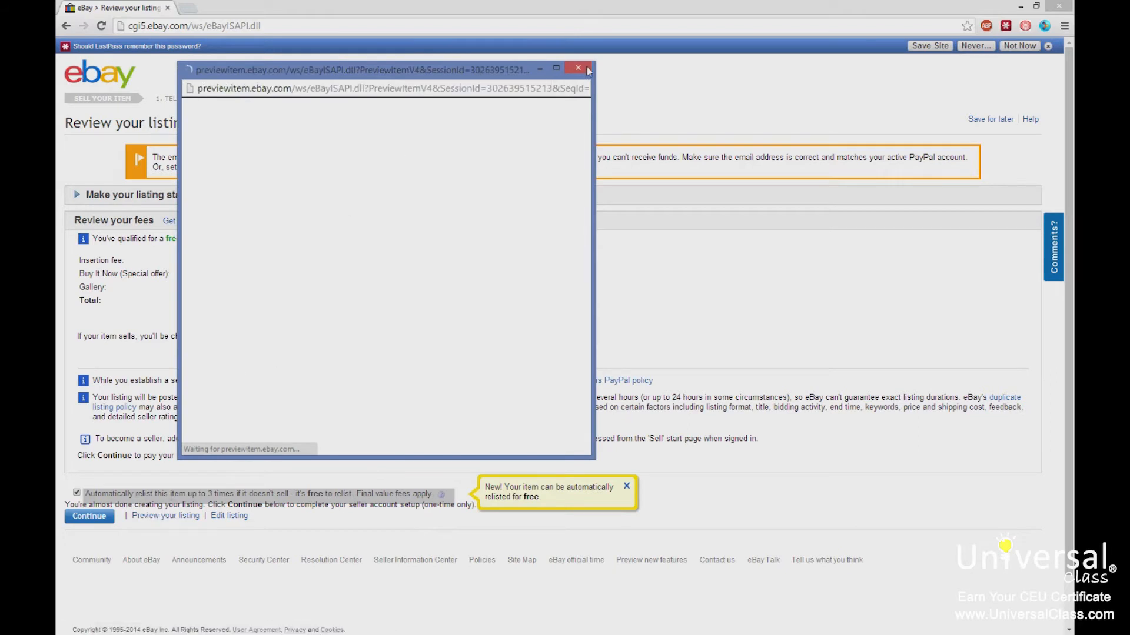
click(555, 68)
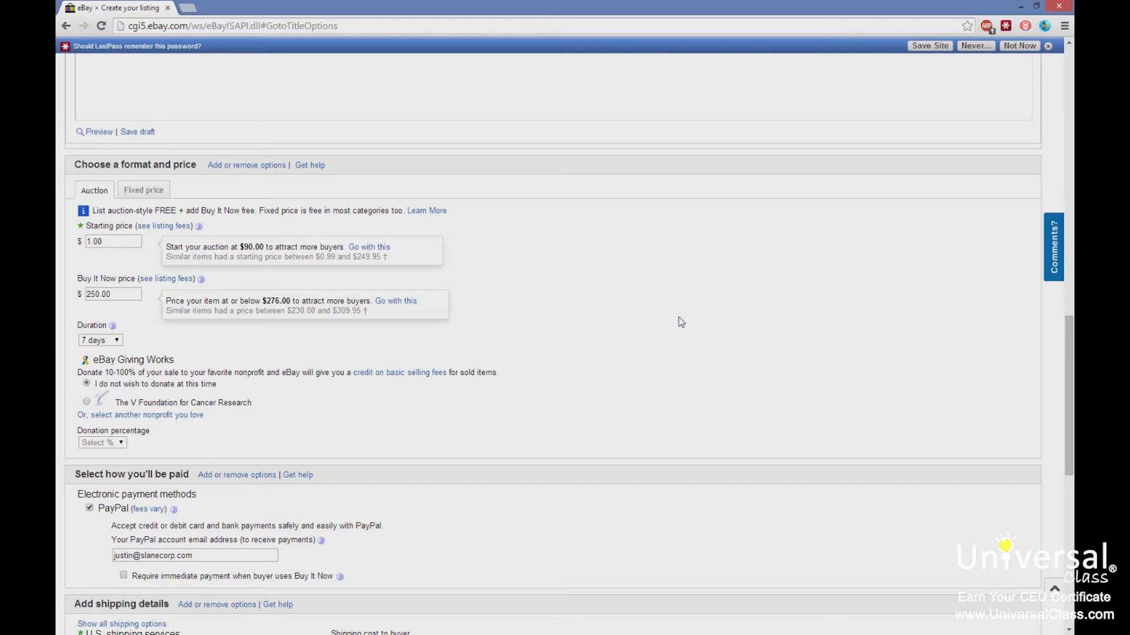
Add the Reserve price option to the format and price section.
click(252, 169)
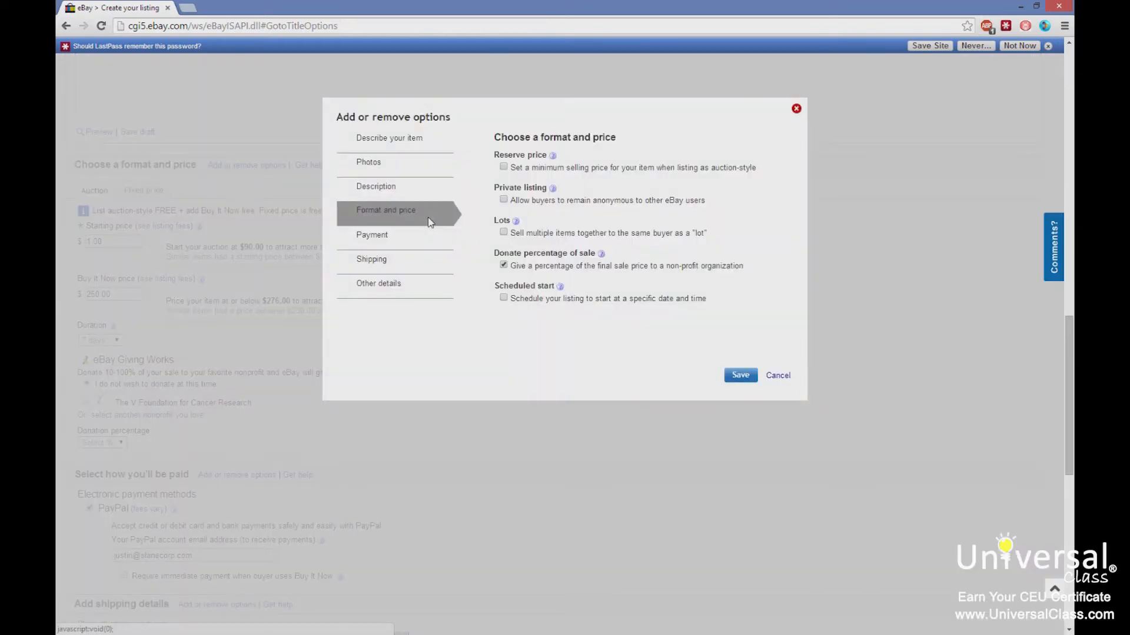
click(503, 167)
click(739, 374)
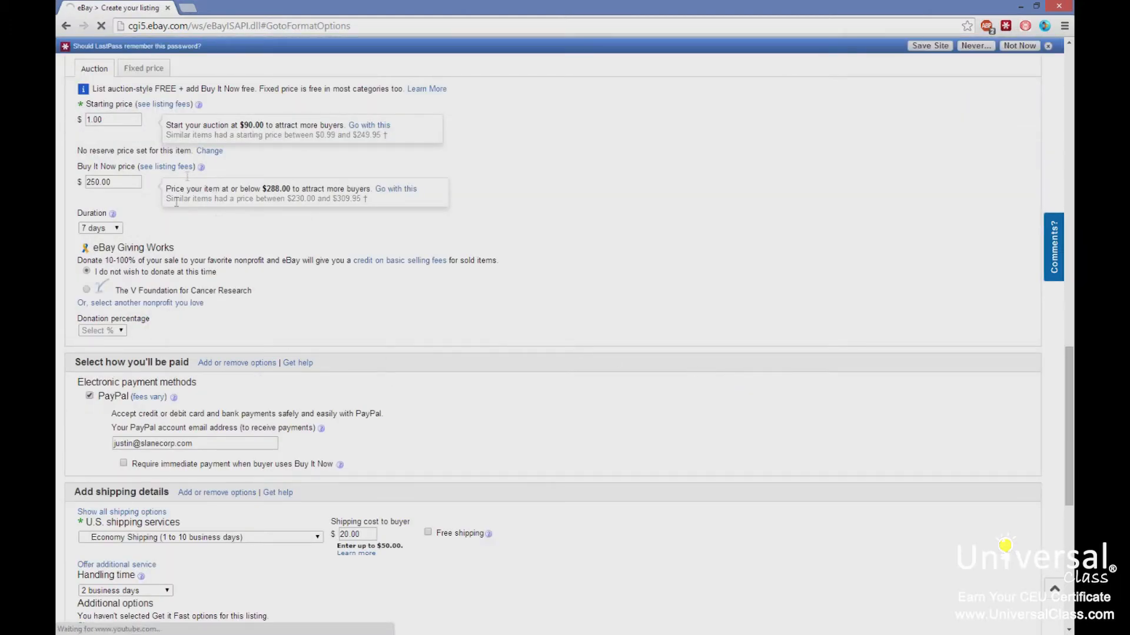
Set a reserve price of $200.00 for the auction.
click(213, 151)
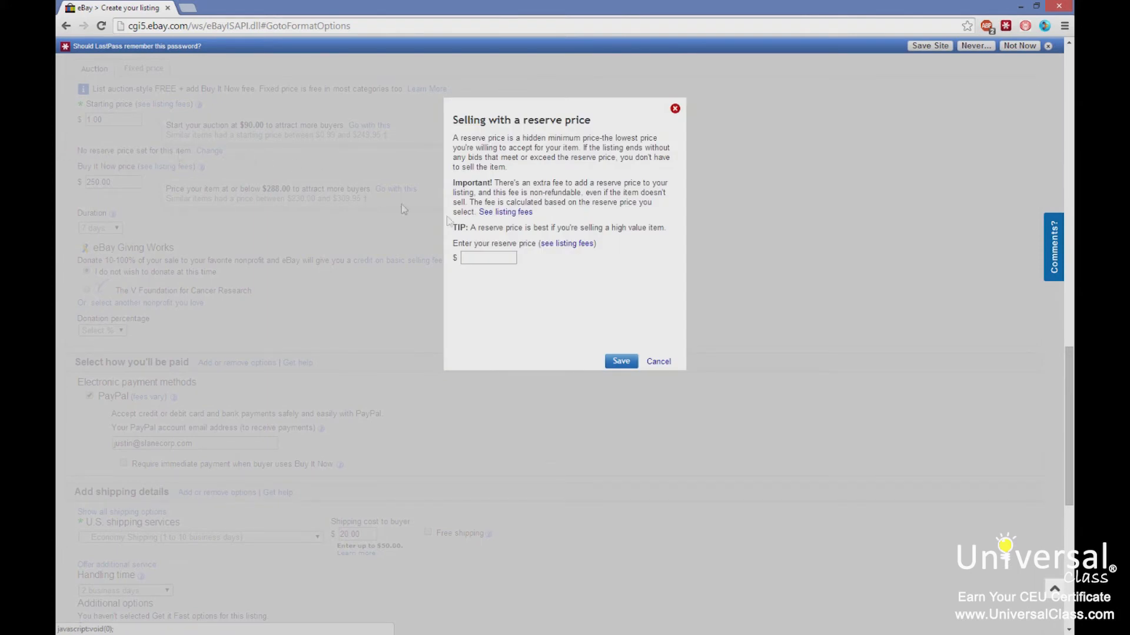
click(505, 257)
text(20.)
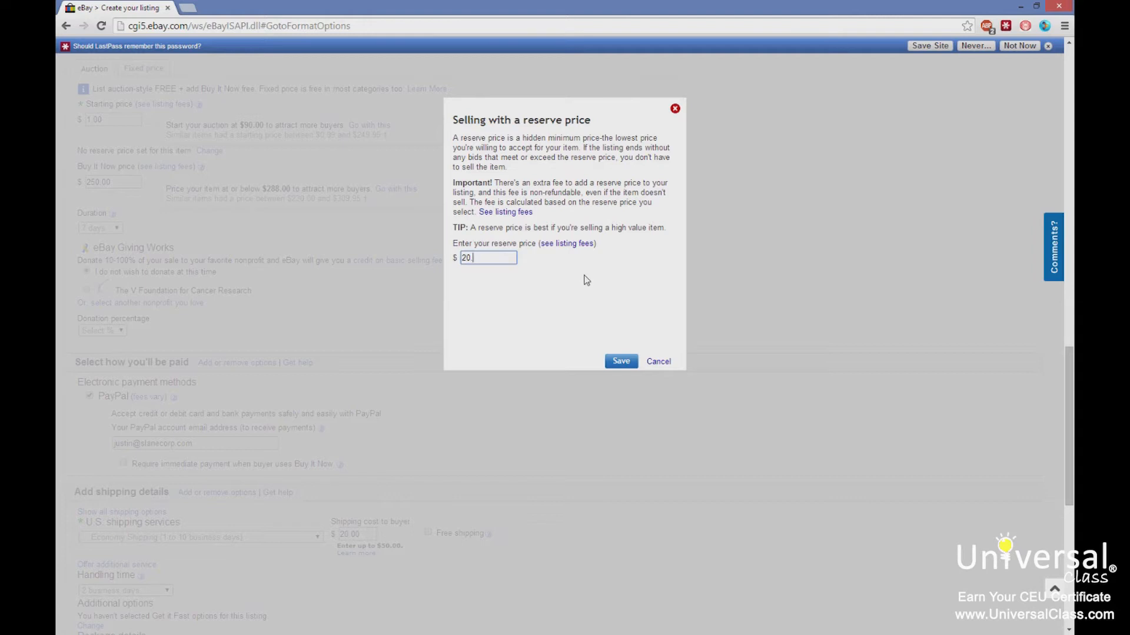
text(0.00)
drag(498, 183, 600, 194)
click(620, 362)
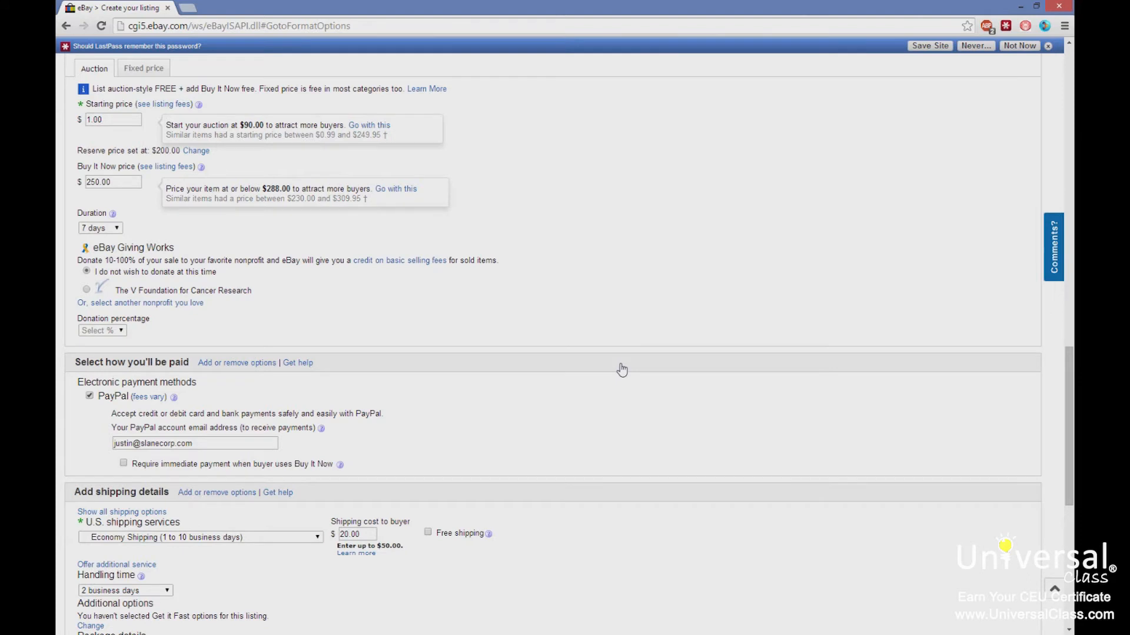
Check the listing fees so far at the bottom of the form.
scroll(557, 326, down, 5)
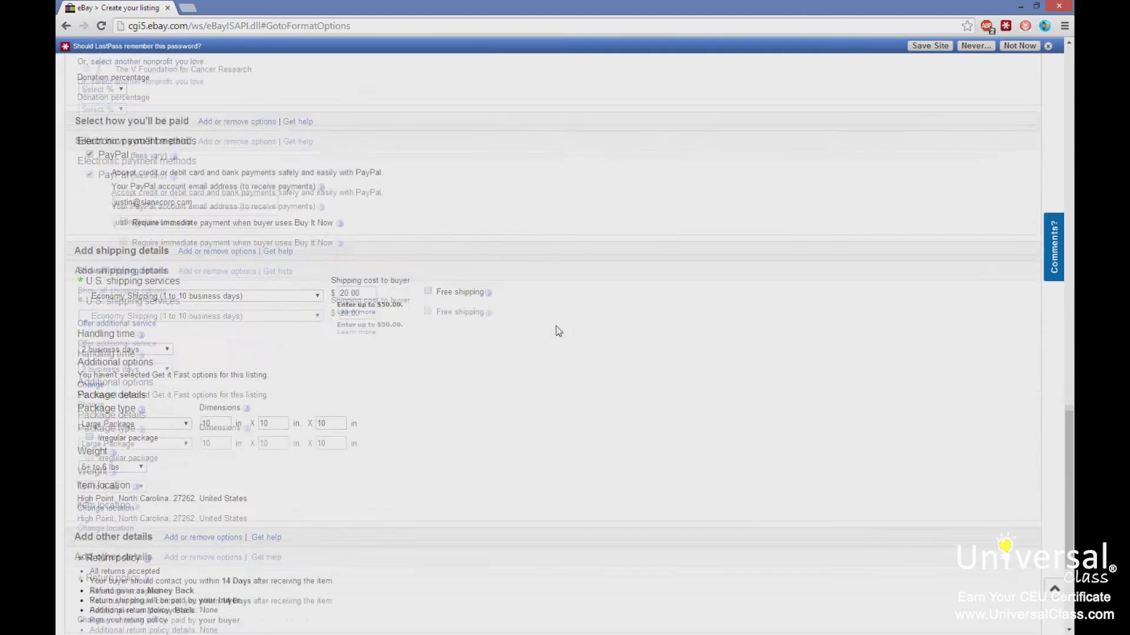
scroll(557, 331, down, 3)
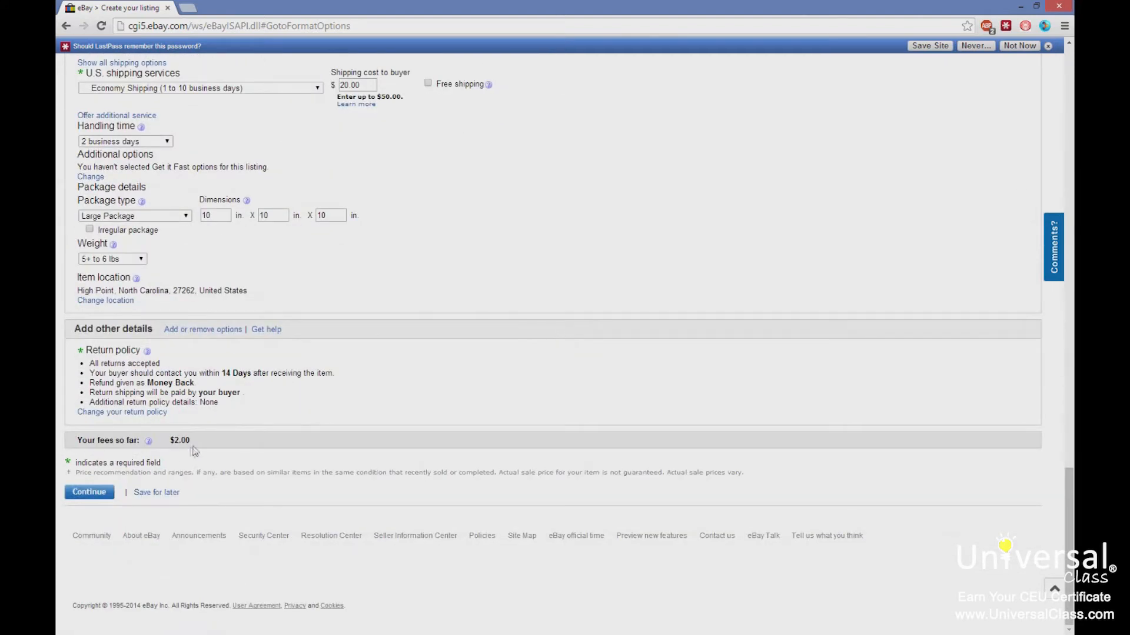
drag(190, 441, 152, 443)
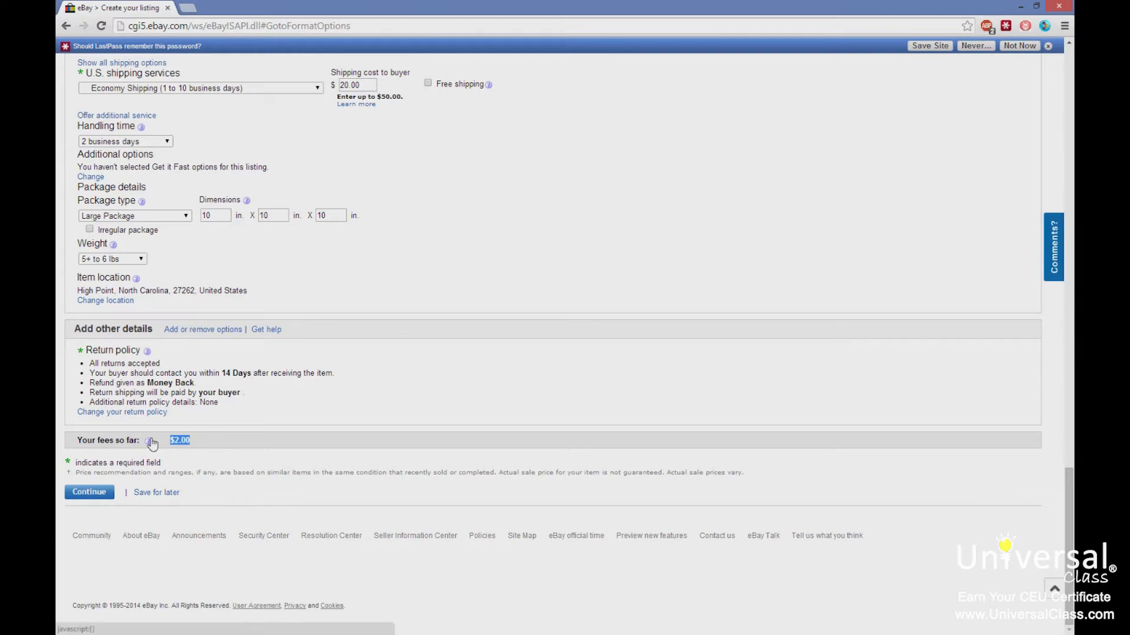
scroll(360, 307, up, 8)
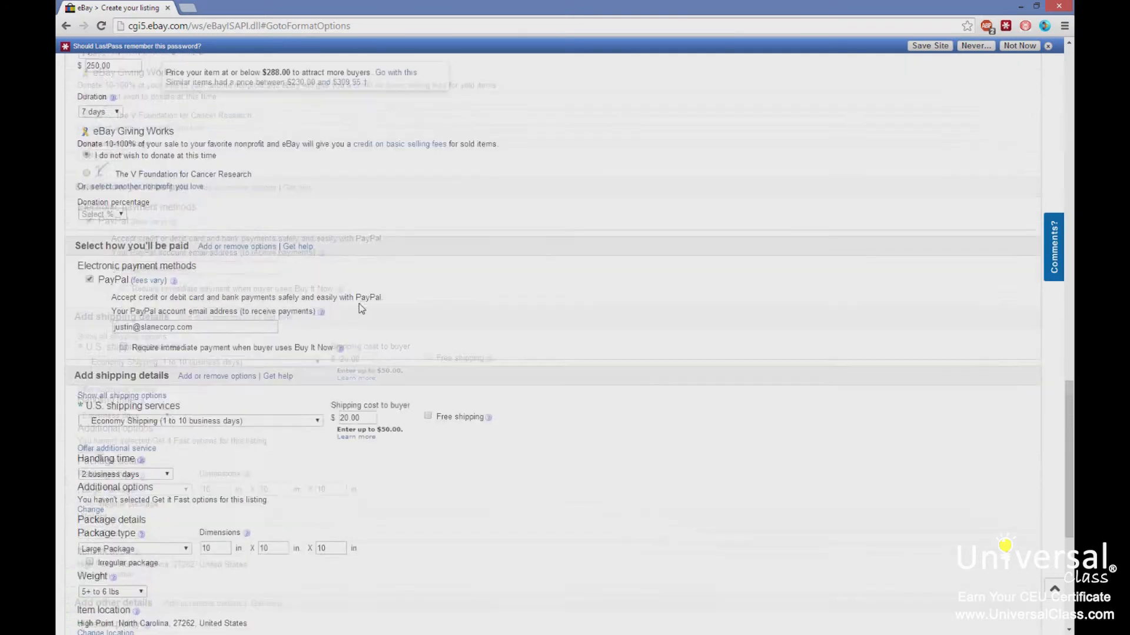
scroll(361, 306, up, 1)
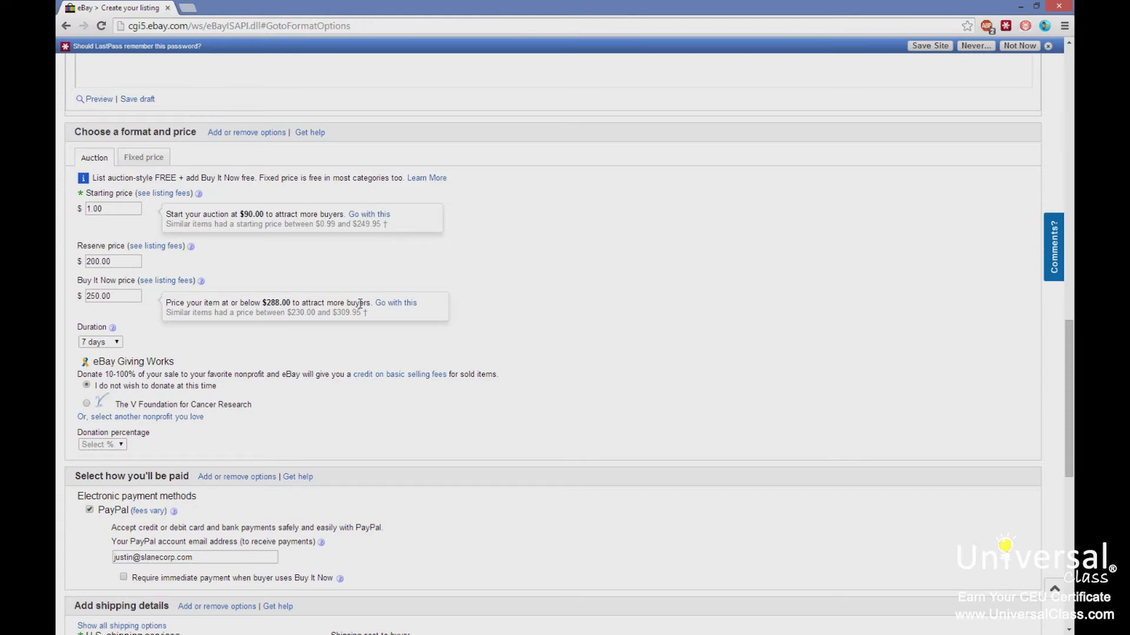
scroll(360, 303, up, 1)
Remove the Reserve price option and add the Buyer requirements option among the listing options.
click(284, 156)
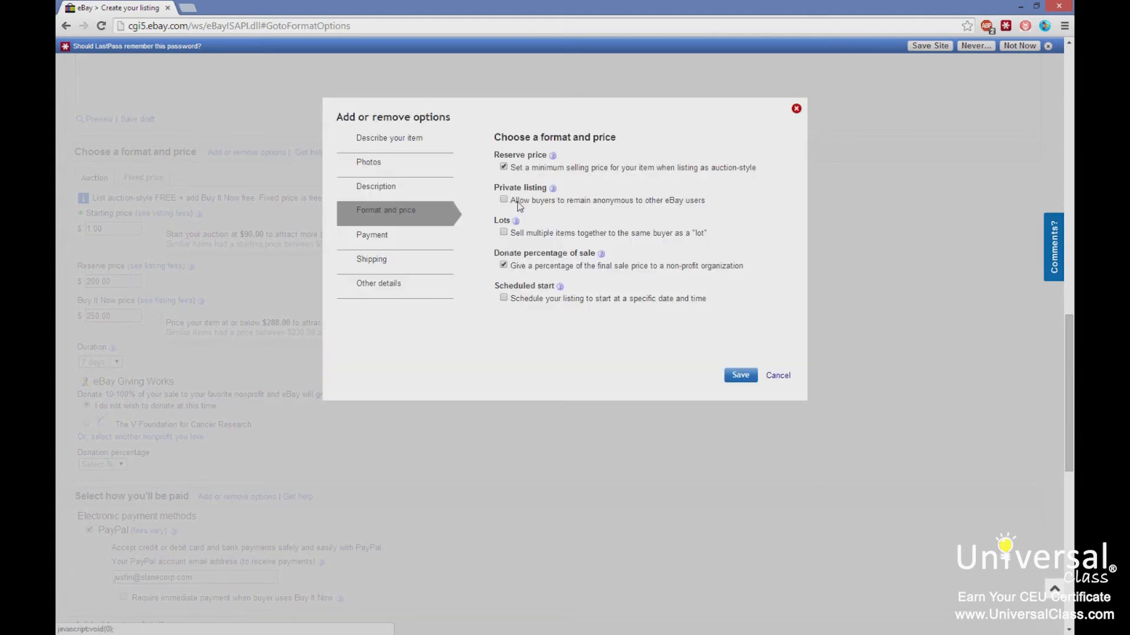
click(504, 167)
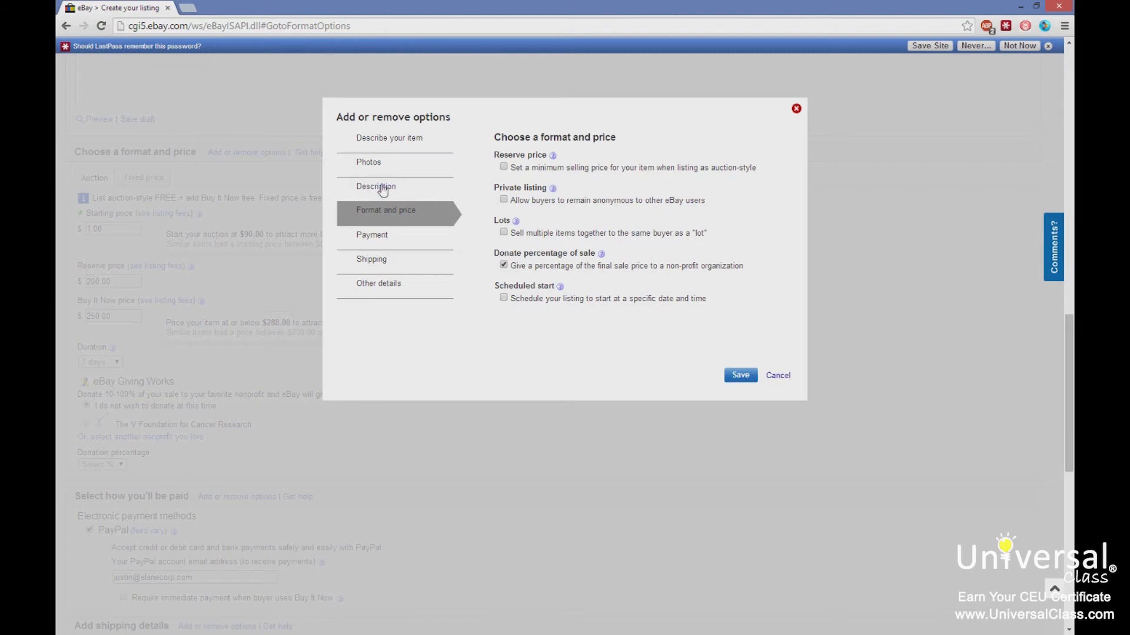
click(381, 238)
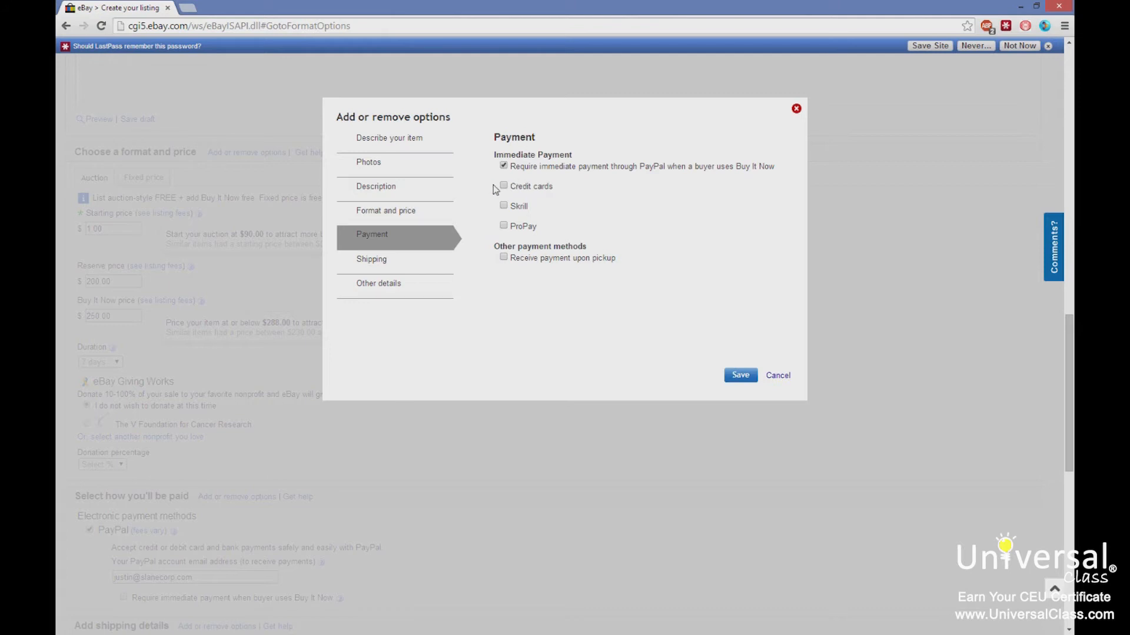
click(388, 262)
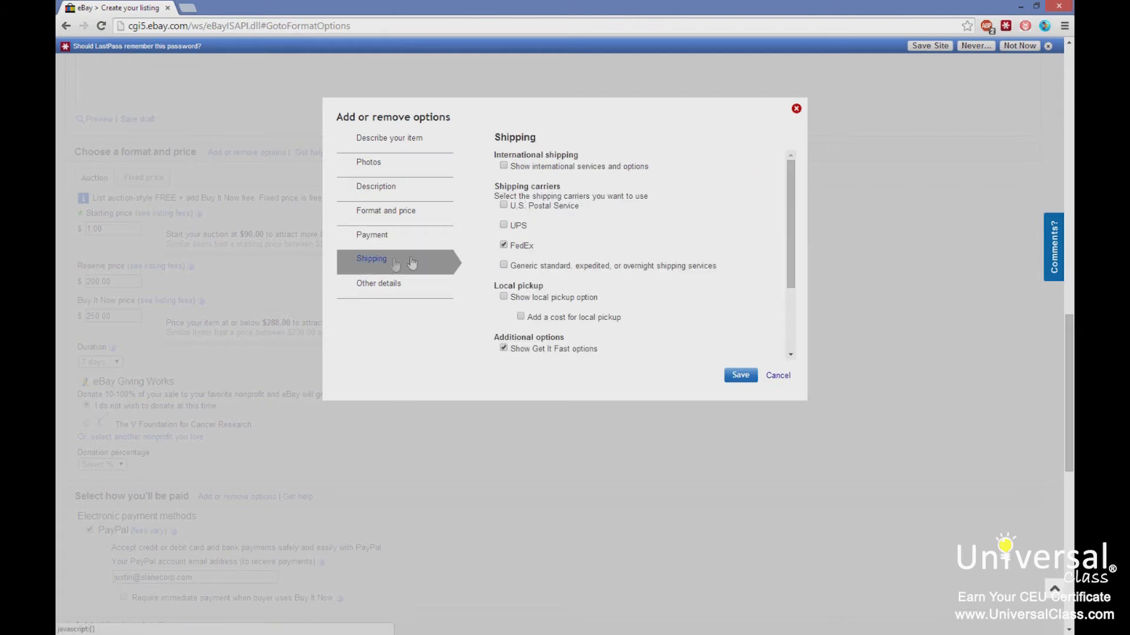
scroll(518, 218, down, 5)
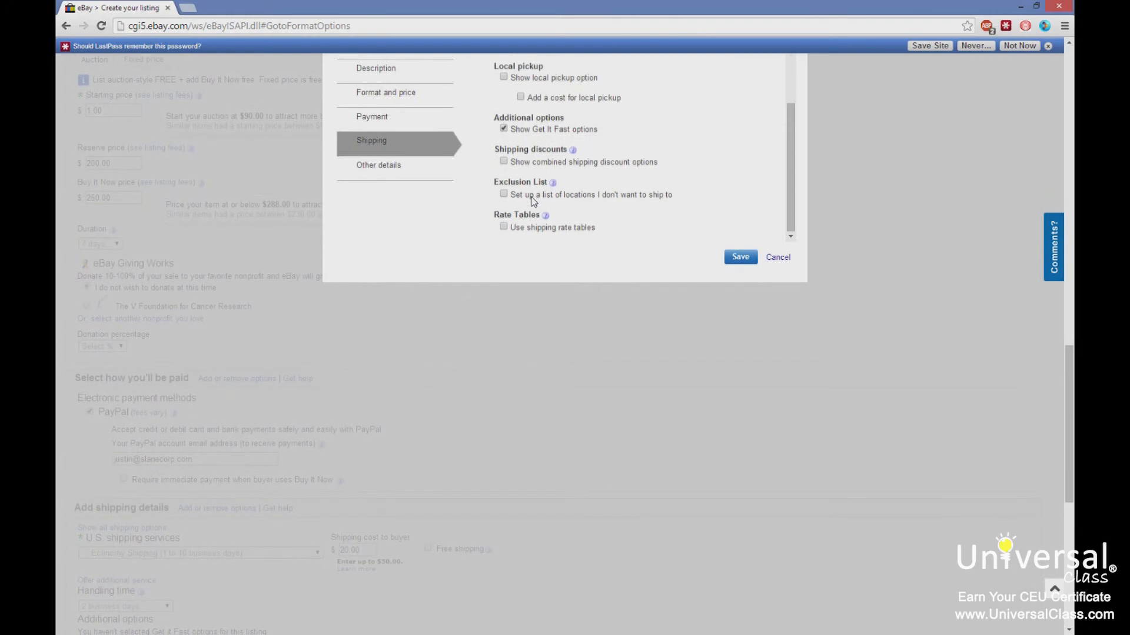
scroll(532, 197, down, 3)
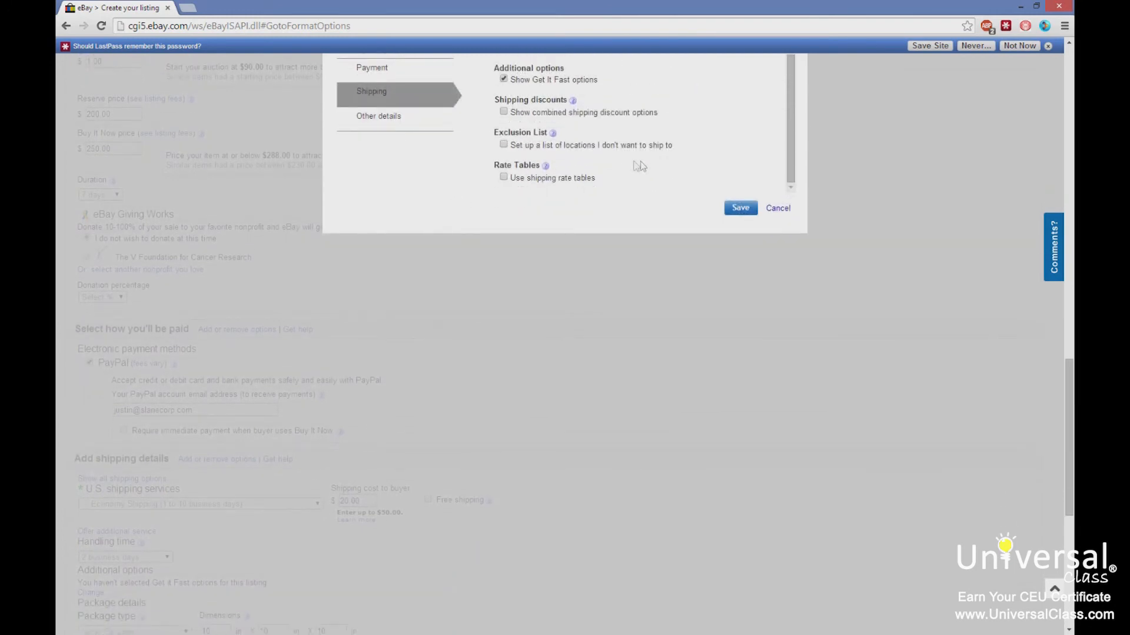
scroll(652, 167, up, 6)
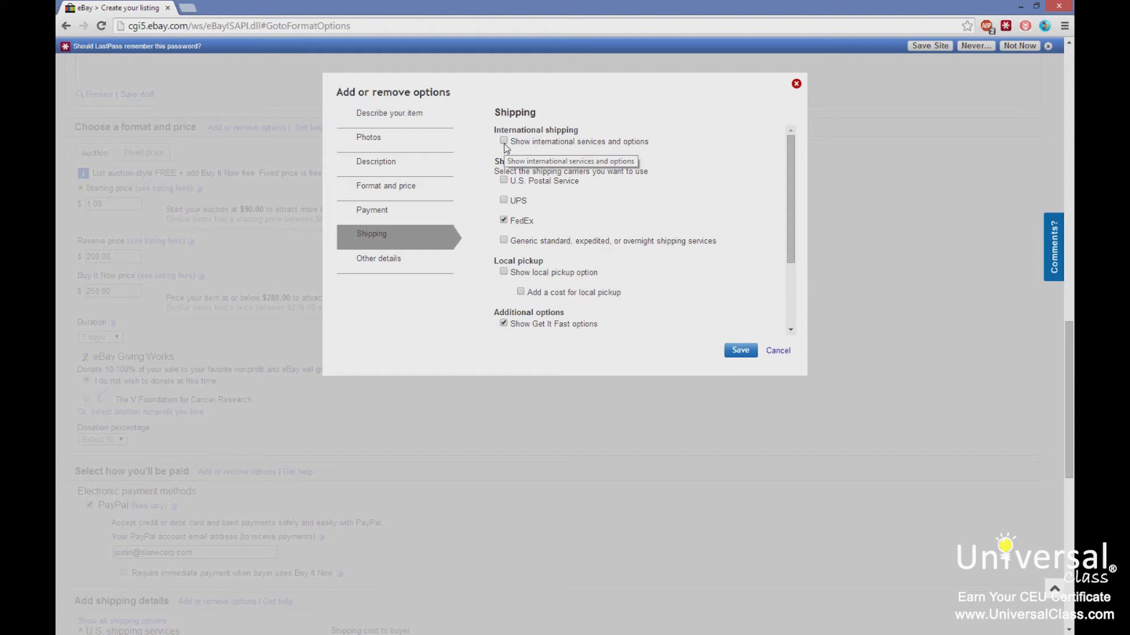
click(384, 260)
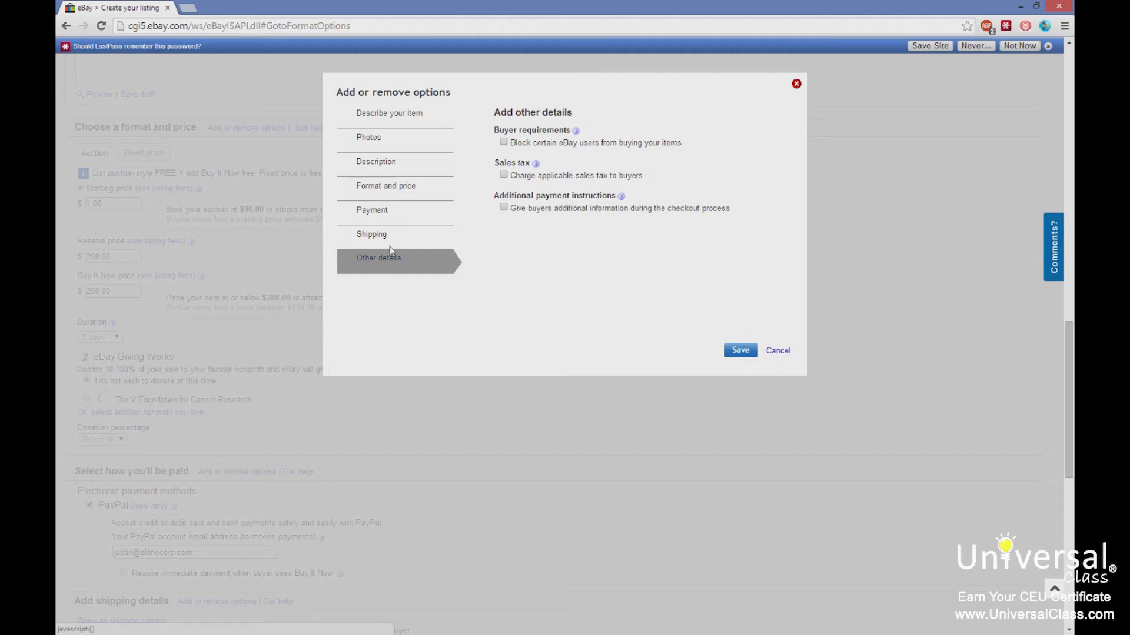
click(503, 143)
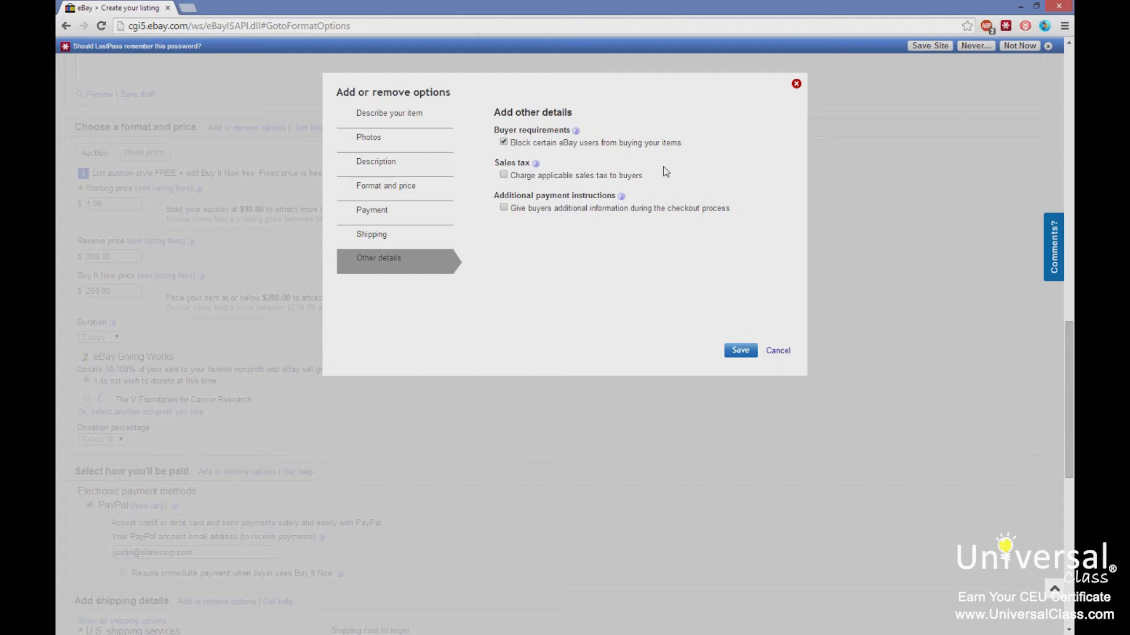
click(736, 350)
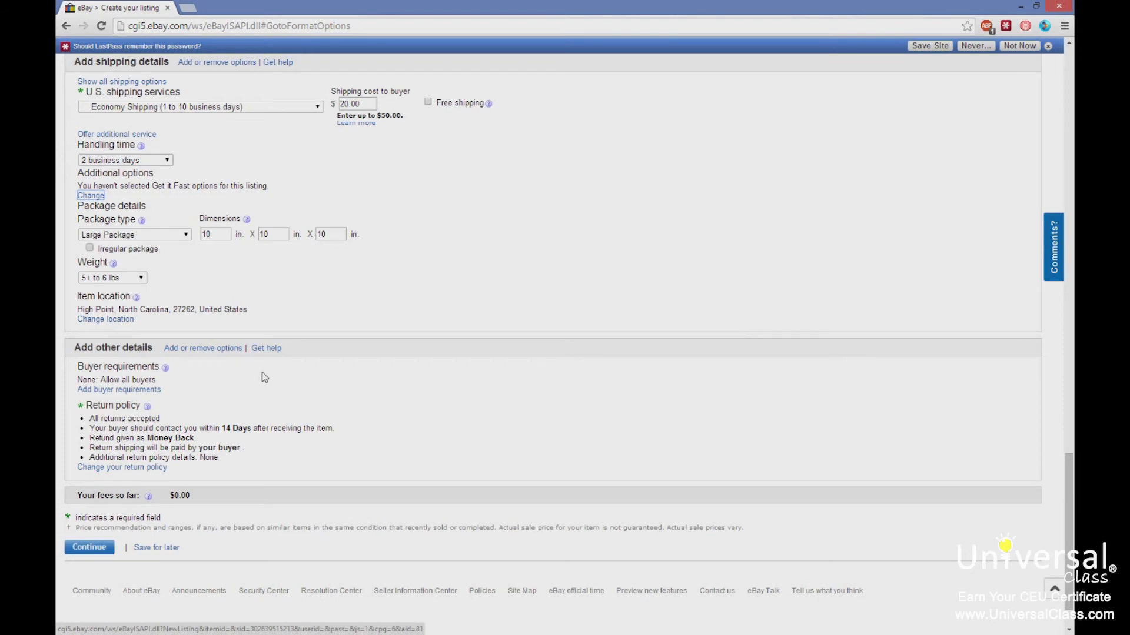
Try to block buyers outside shipping countries, with policy violation reports, or with low feedback scores.
click(130, 391)
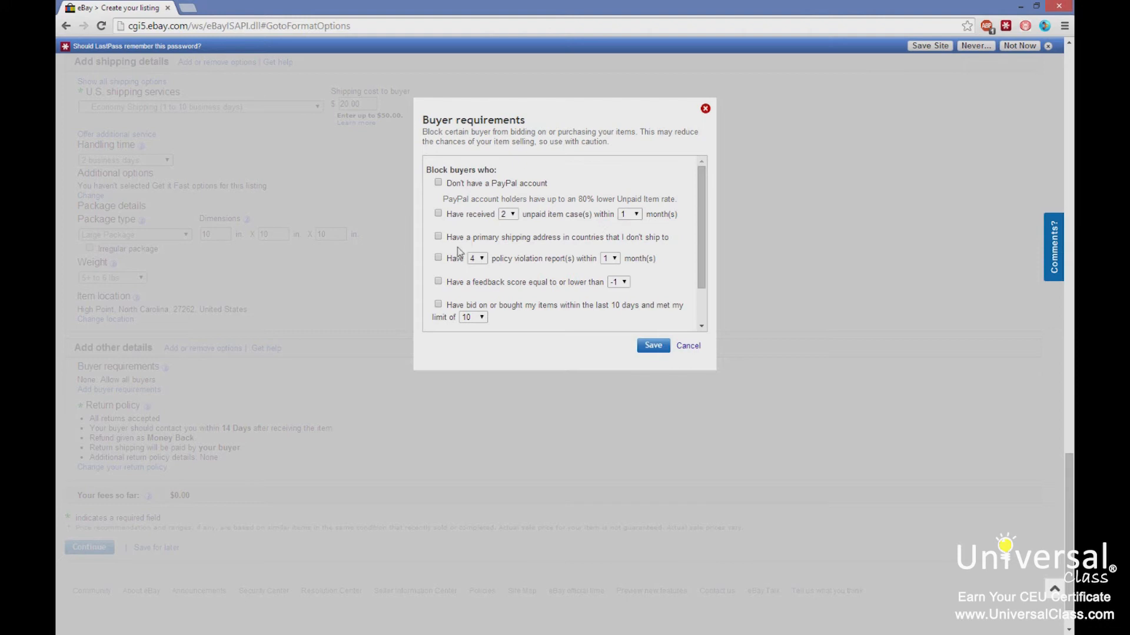
click(439, 237)
click(437, 258)
scroll(568, 269, down, 1)
scroll(567, 269, down, 3)
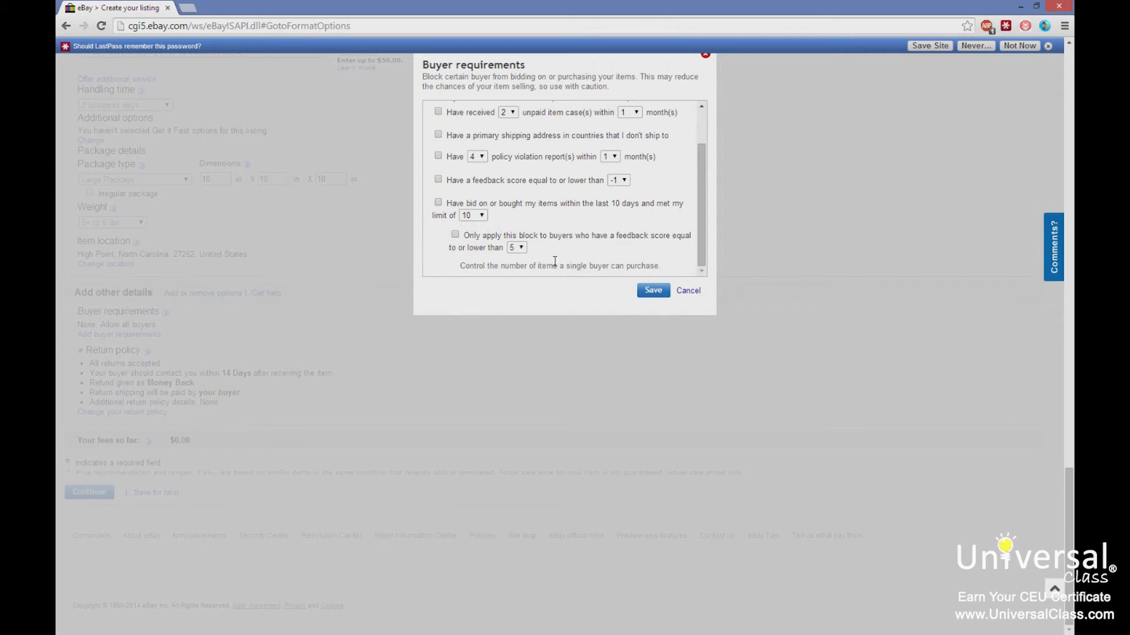
scroll(554, 247, up, 5)
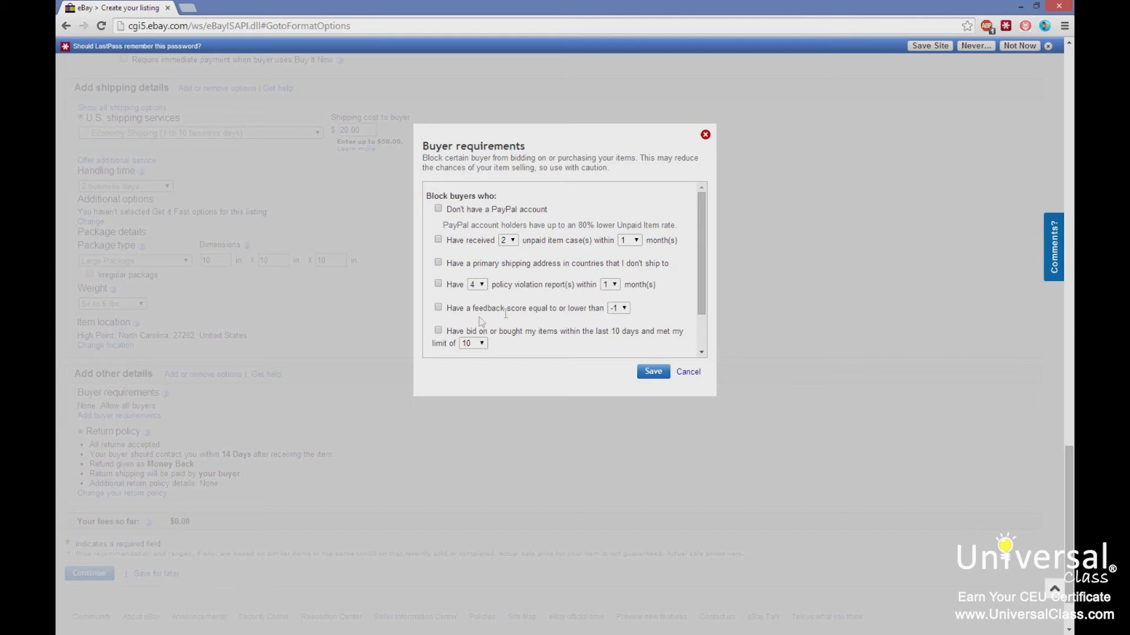
click(438, 307)
click(621, 310)
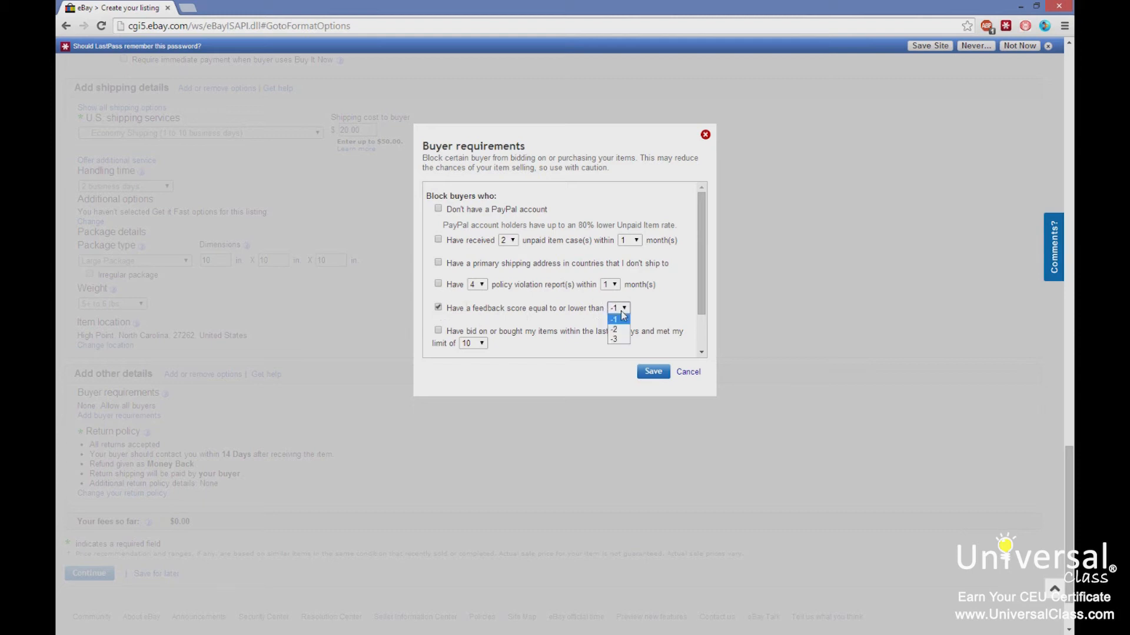
click(652, 304)
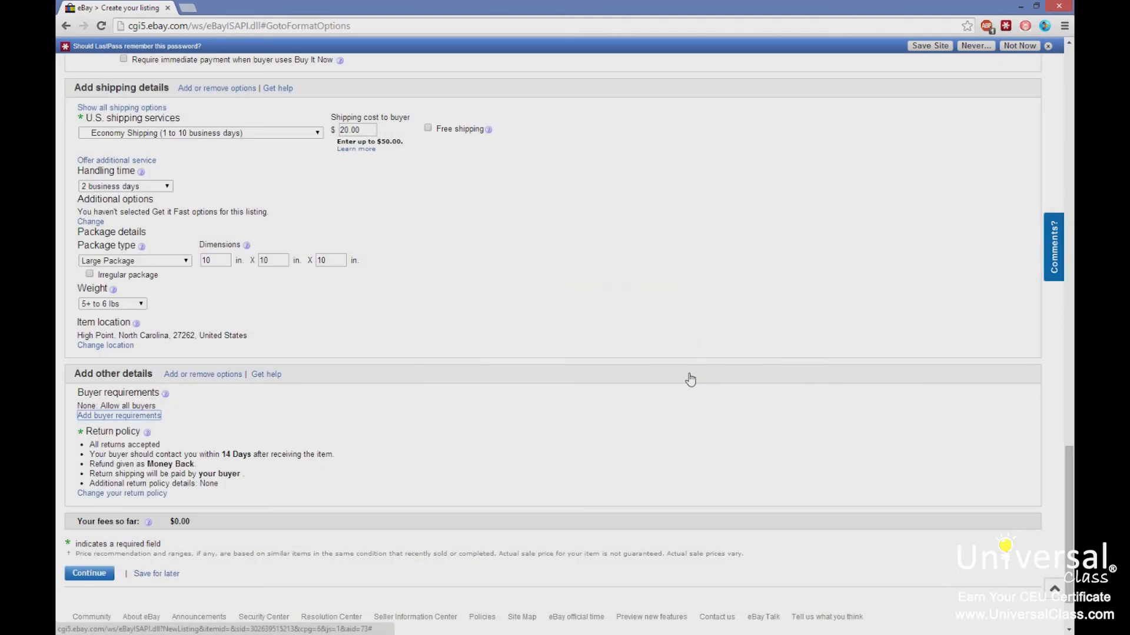
Switch the listing format from Auction to Fixed price.
scroll(482, 320, up, 2)
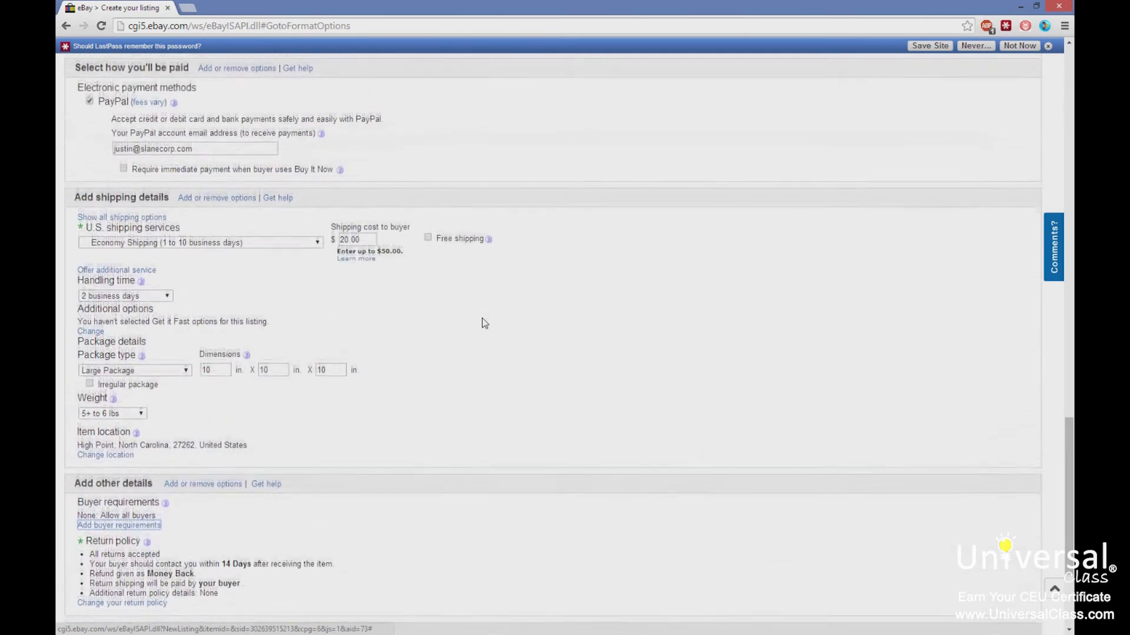
scroll(483, 323, up, 6)
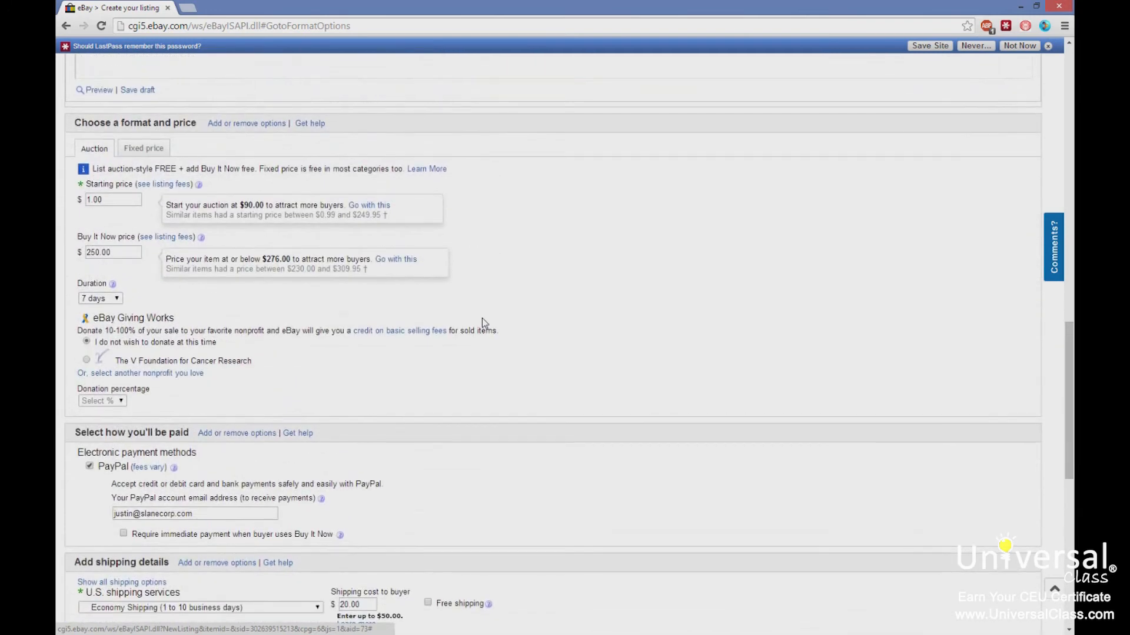
scroll(482, 319, up, 4)
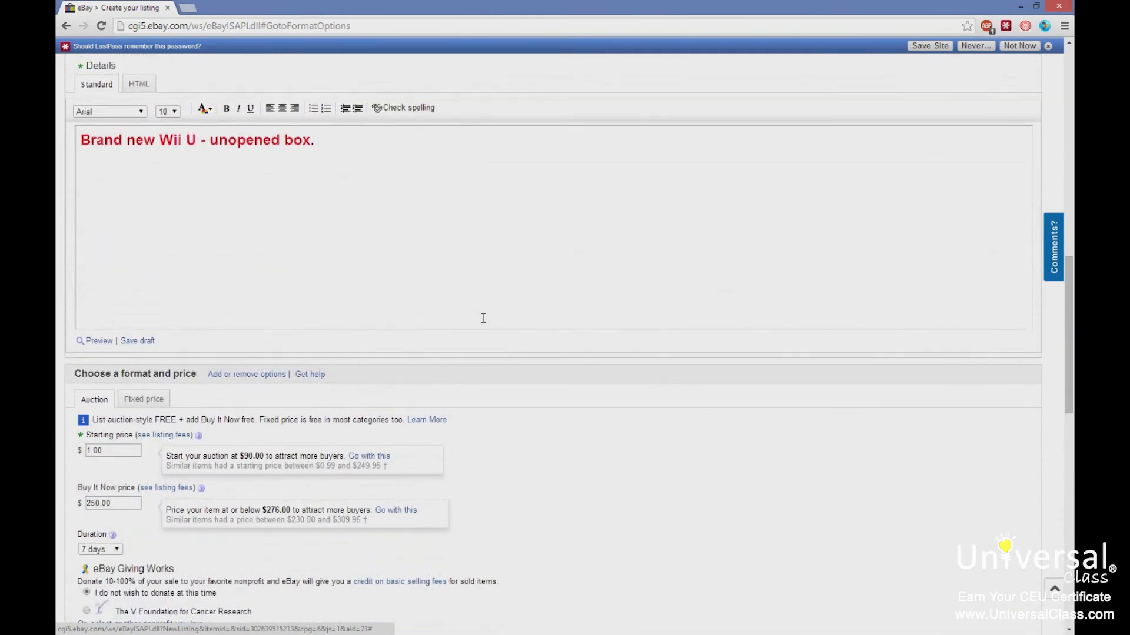
scroll(483, 318, up, 14)
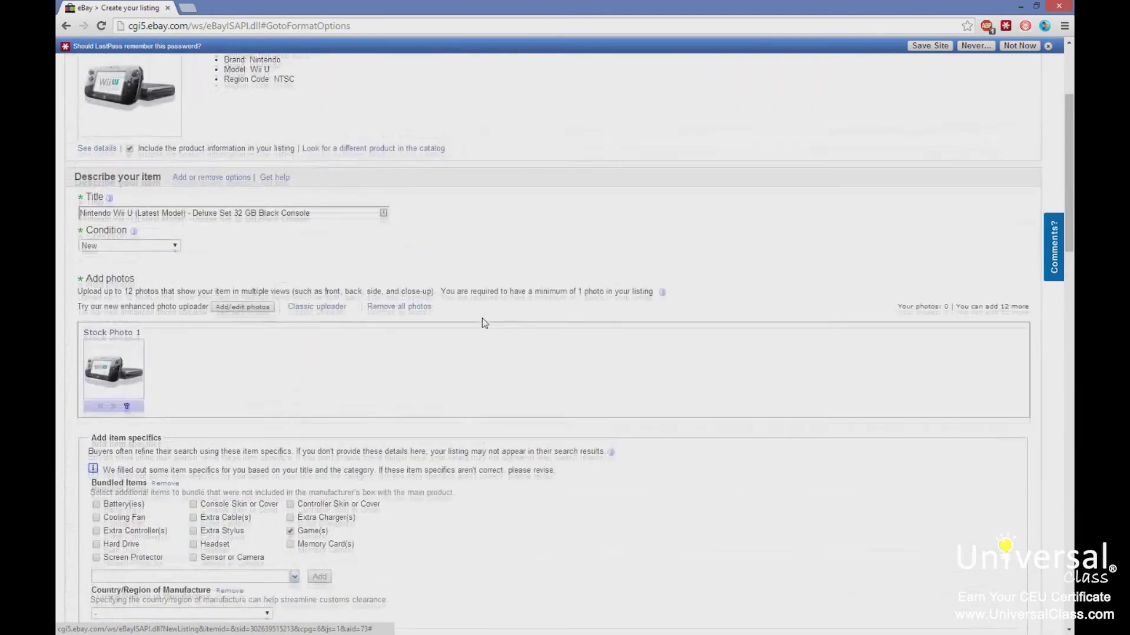
scroll(482, 319, down, 14)
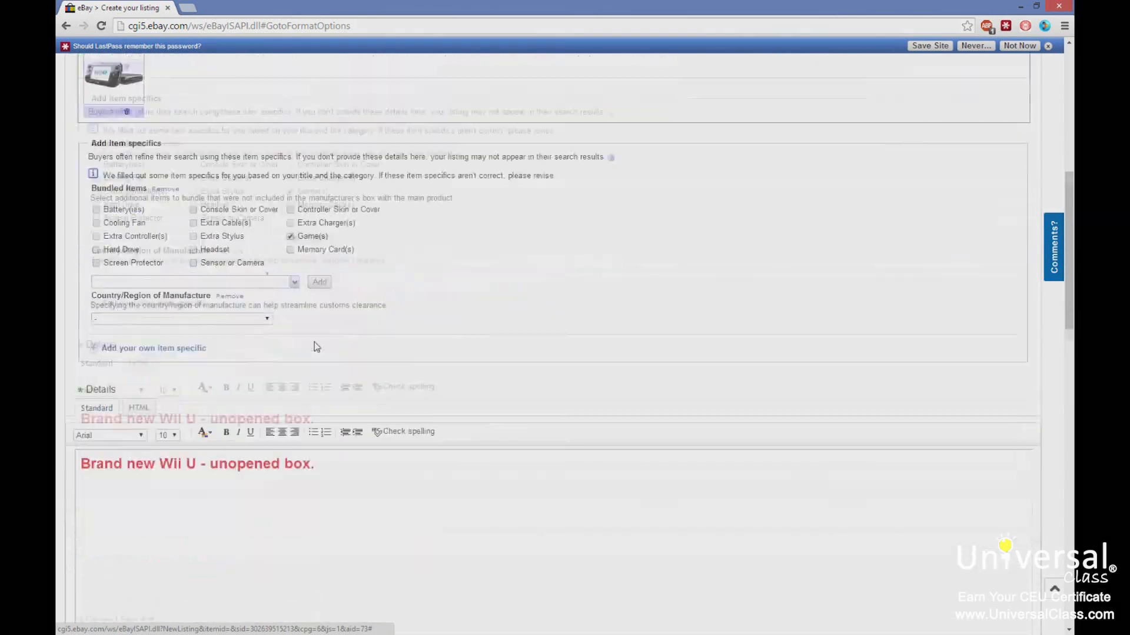
scroll(315, 342, down, 4)
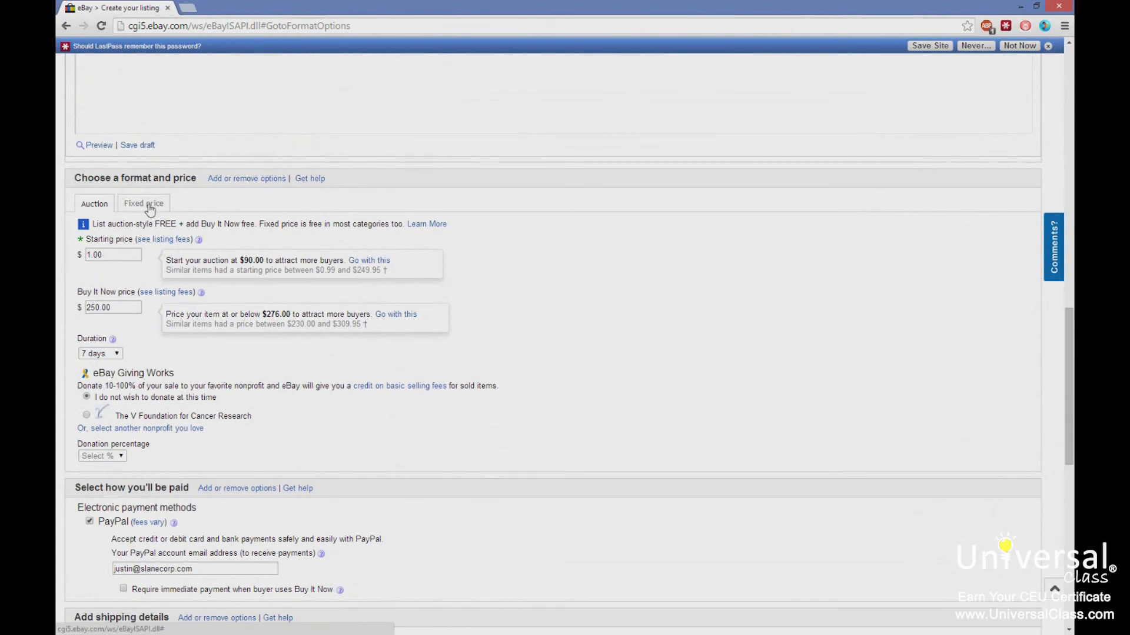
click(147, 205)
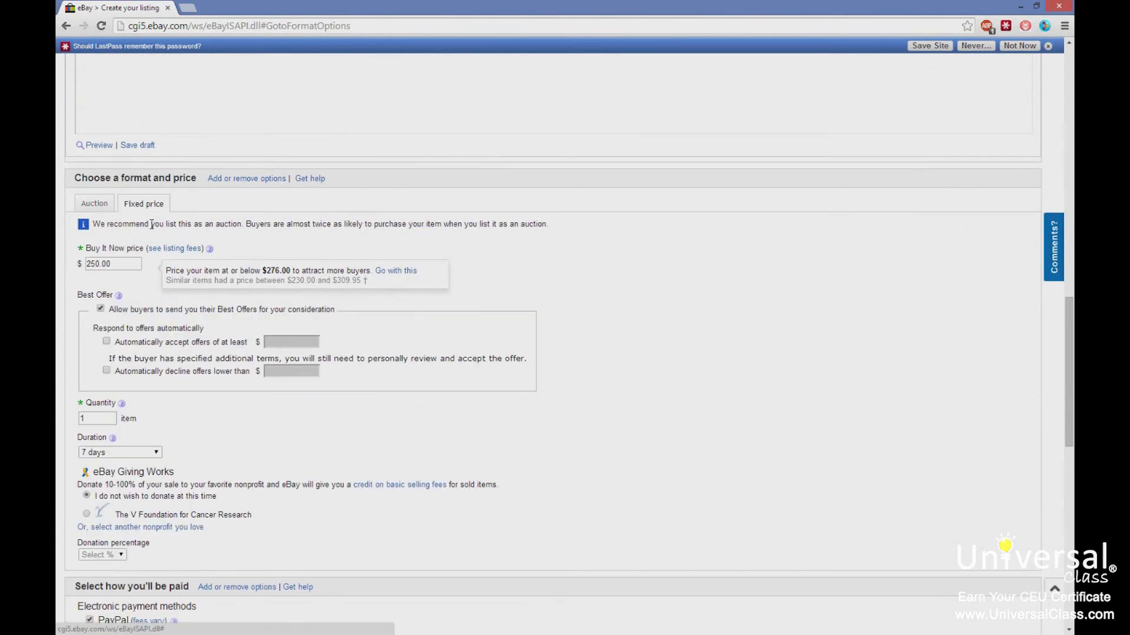
scroll(459, 317, down, 1)
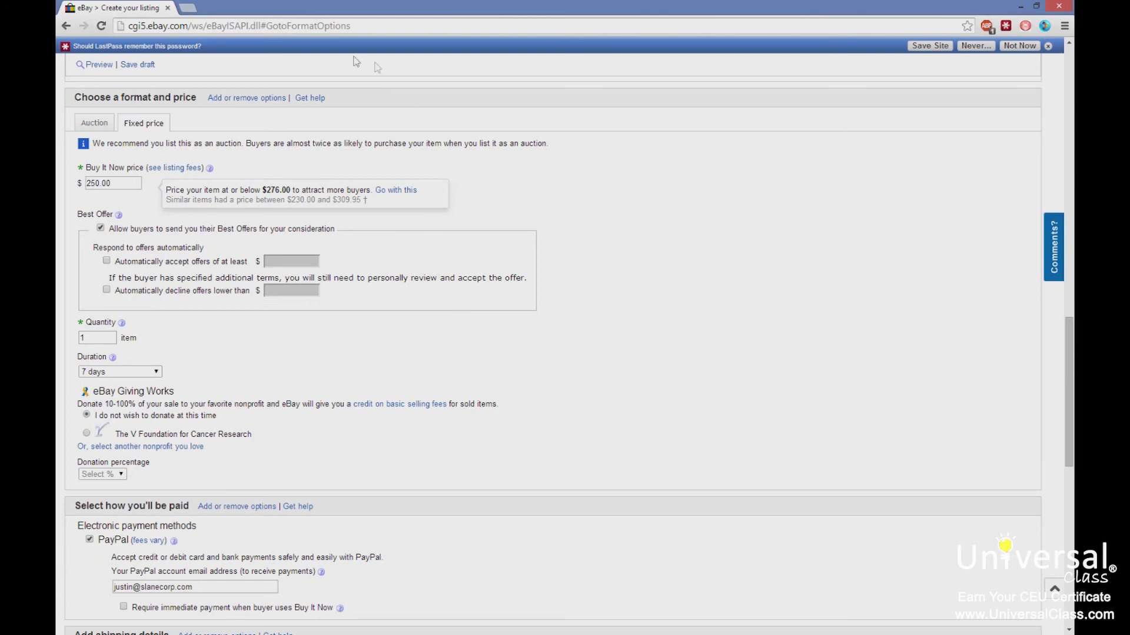
Set Best Offer to automatically accept offers of at least $240.00 and decline offers lower than $240.00.
drag(227, 229, 274, 230)
click(106, 260)
click(277, 263)
text(2)
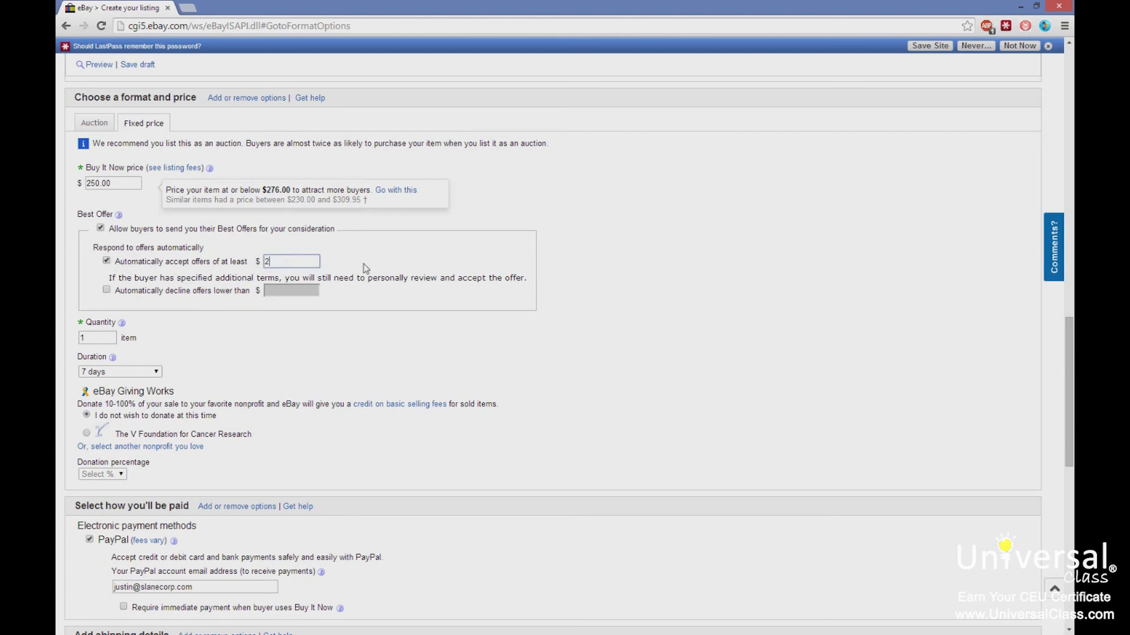
text(40.00)
click(107, 290)
click(290, 293)
text(240.00)
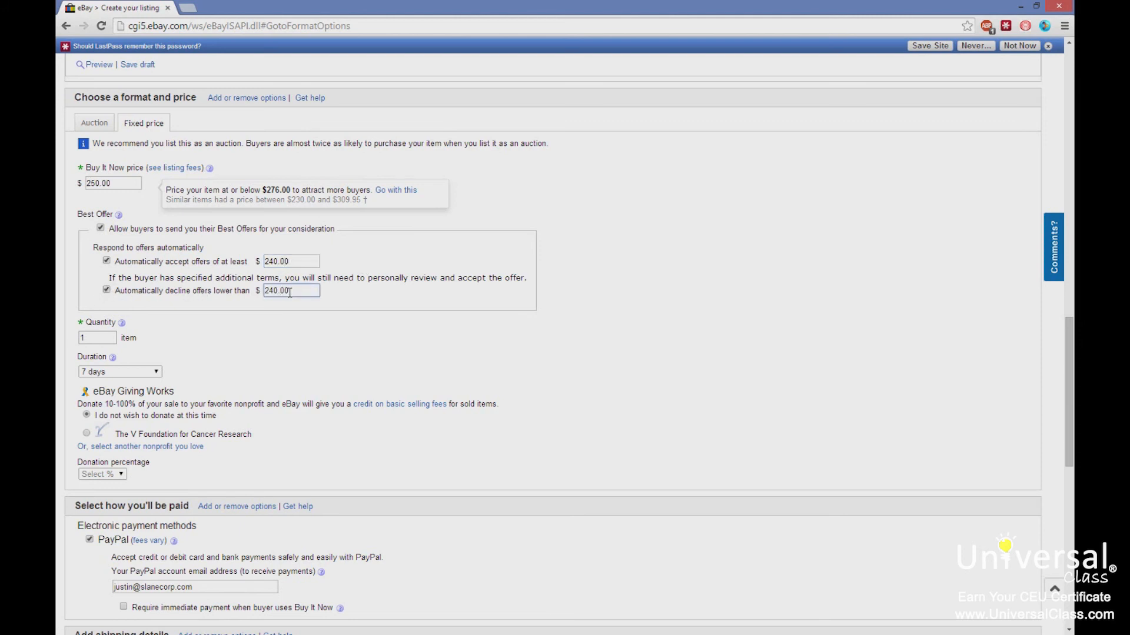
click(575, 265)
drag(316, 291, 236, 300)
click(107, 274)
drag(295, 270, 517, 282)
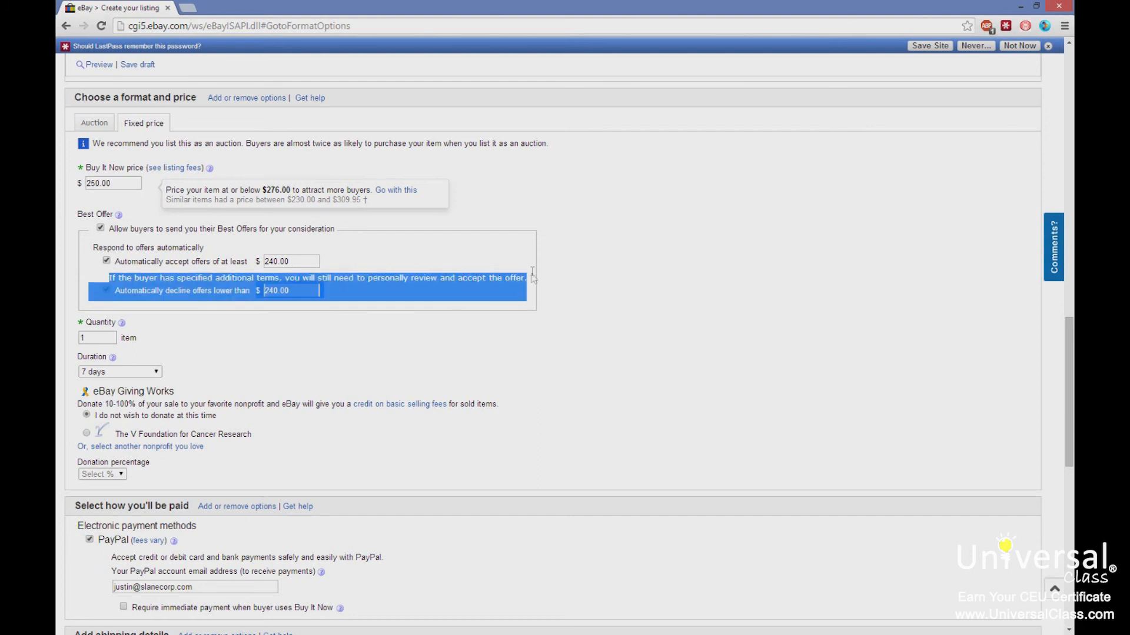
click(612, 278)
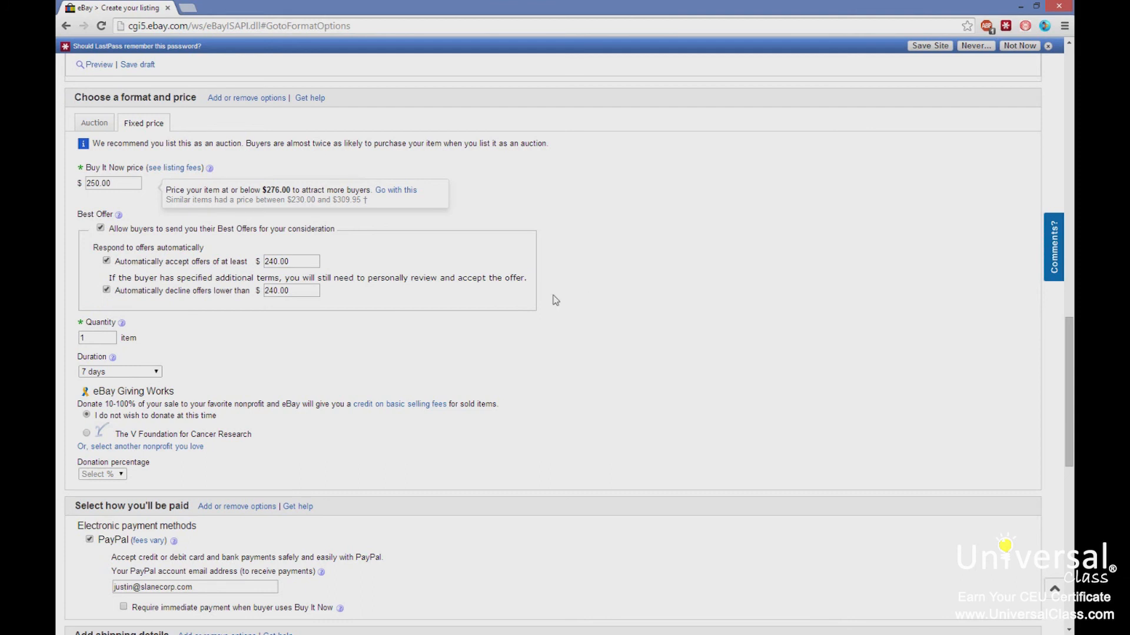
Set the quantity to 10 items.
double_click(82, 338)
text(10)
click(382, 343)
drag(531, 145, 81, 152)
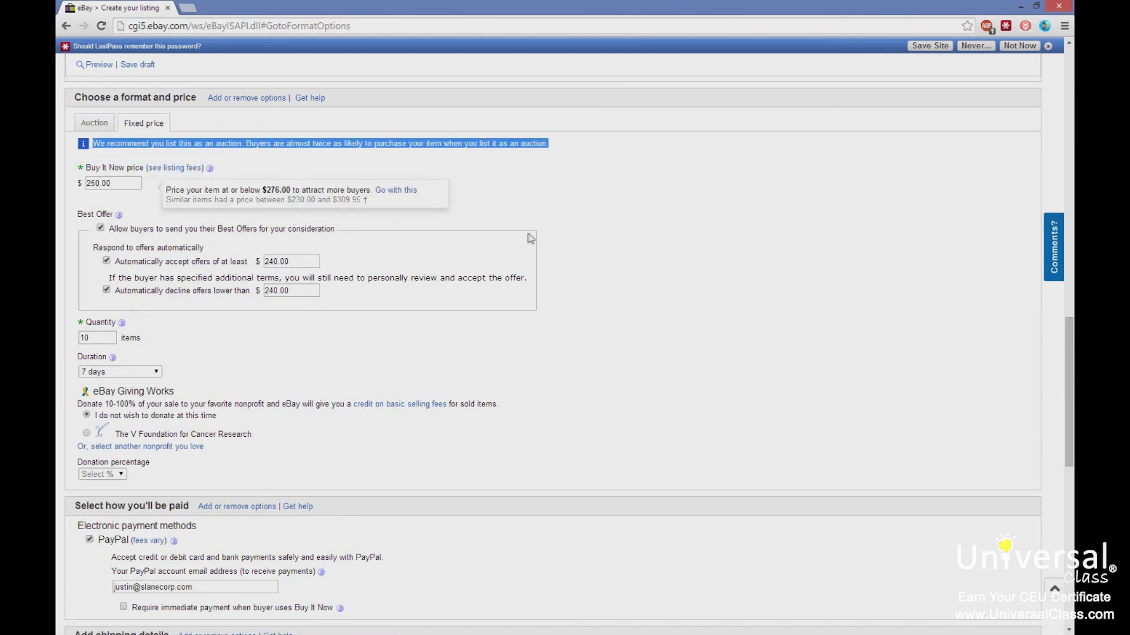